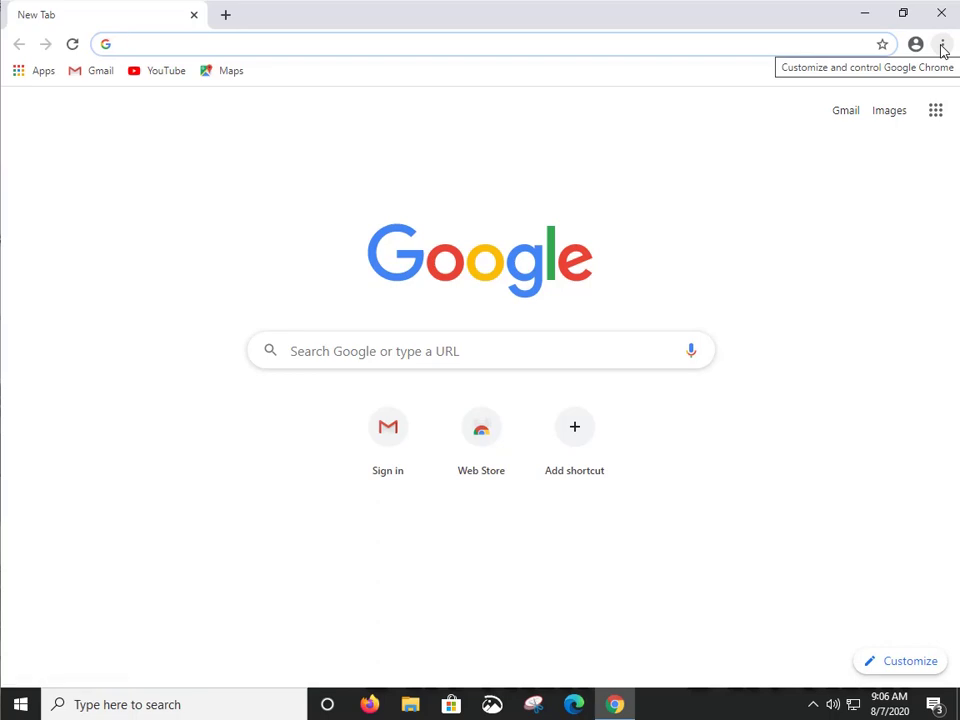
Step: Open the browser settings and look over the main page's sections, down to the startup options
{"action": "left_click", "coordinate": [942, 46]}
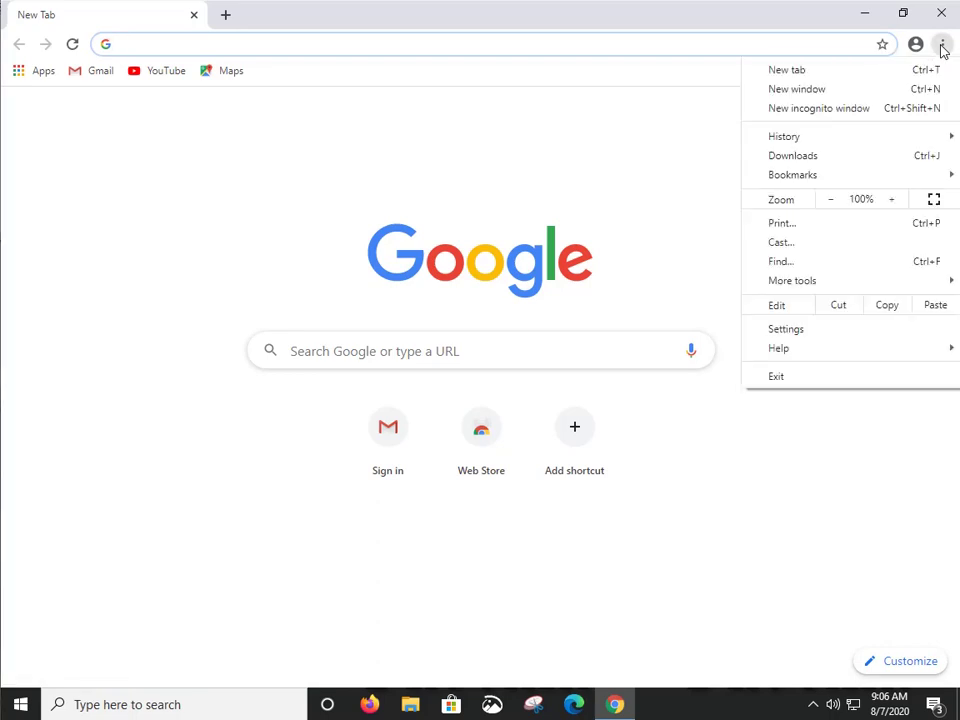
{"action": "left_click", "coordinate": [786, 330]}
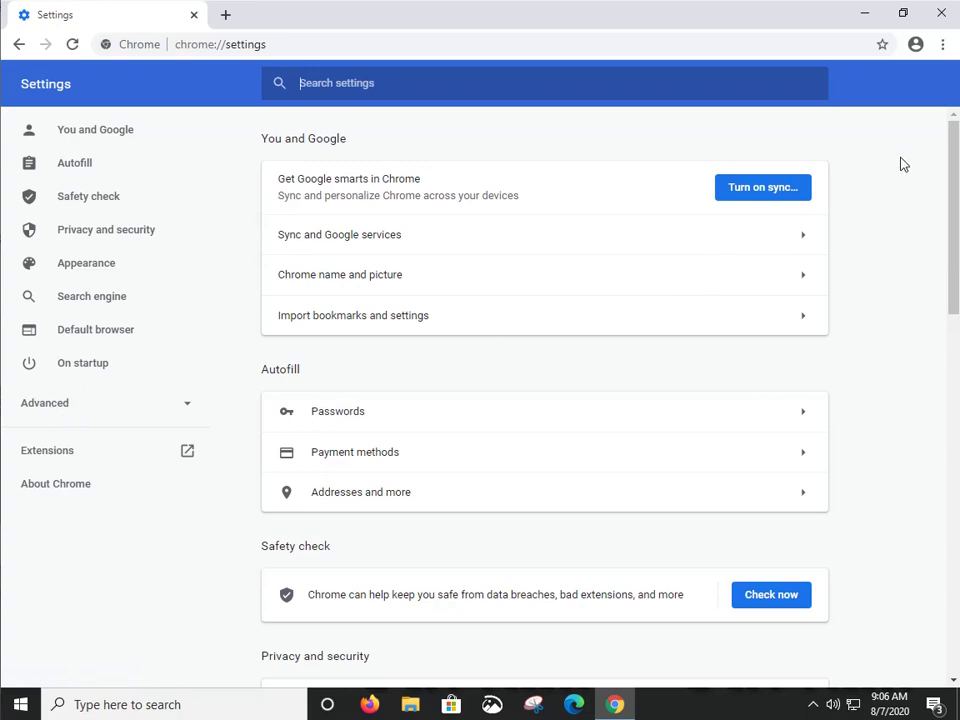
{"action": "scroll", "coordinate": [900, 180], "scroll_direction": "down", "scroll_amount": 3}
{"action": "scroll", "coordinate": [900, 197], "scroll_direction": "down", "scroll_amount": 7}
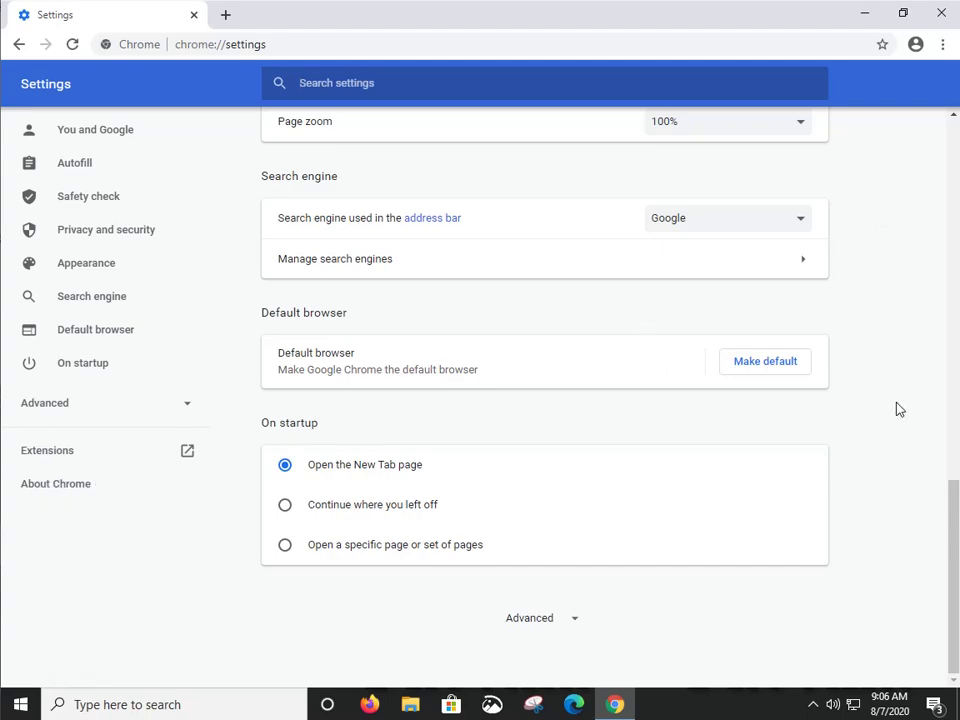
{"action": "scroll", "coordinate": [897, 409], "scroll_direction": "up", "scroll_amount": 3}
{"action": "scroll", "coordinate": [897, 409], "scroll_direction": "up", "scroll_amount": 9}
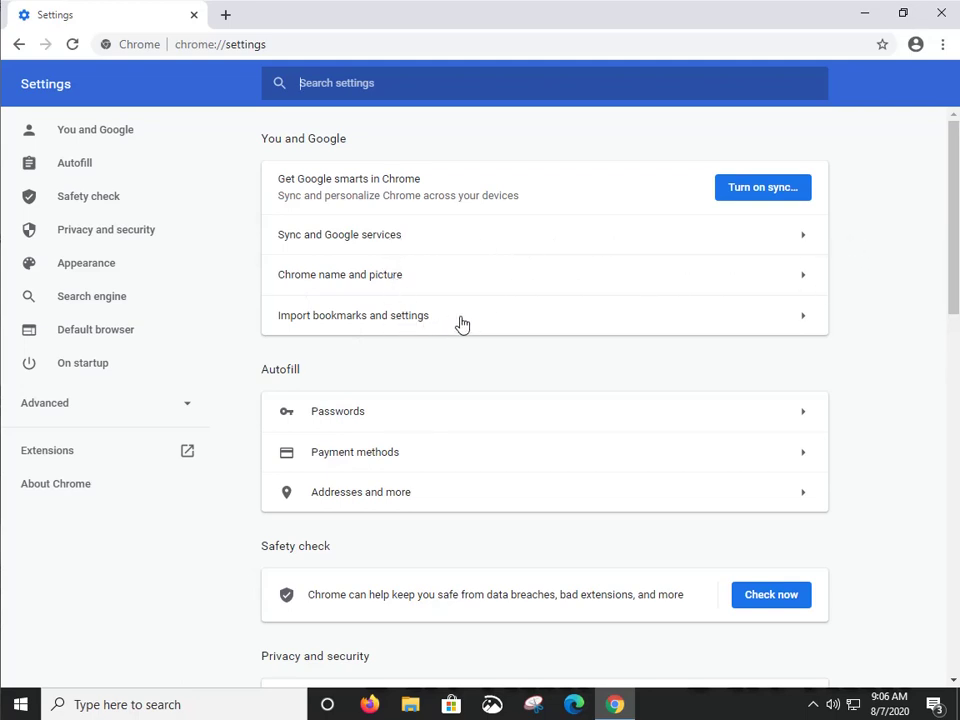
Step: View the Sync and Google services options and the Chrome name and picture page, returning to the main settings
{"action": "left_click", "coordinate": [806, 241]}
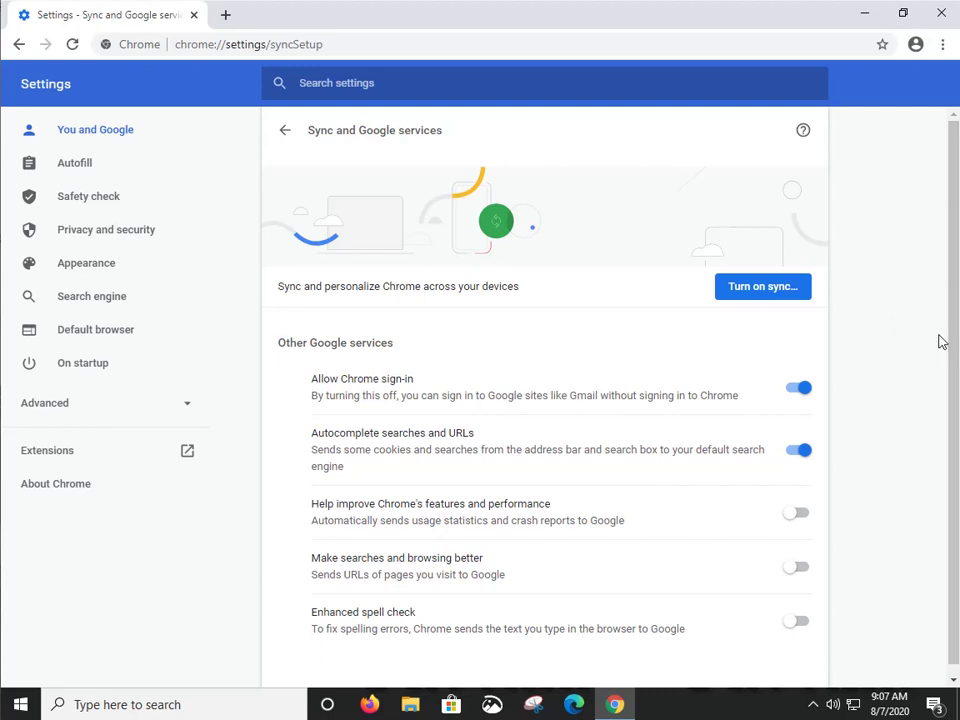
{"action": "scroll", "coordinate": [898, 347], "scroll_direction": "down", "scroll_amount": 1}
{"action": "scroll", "coordinate": [898, 347], "scroll_direction": "up", "scroll_amount": 1}
{"action": "left_click", "coordinate": [285, 134]}
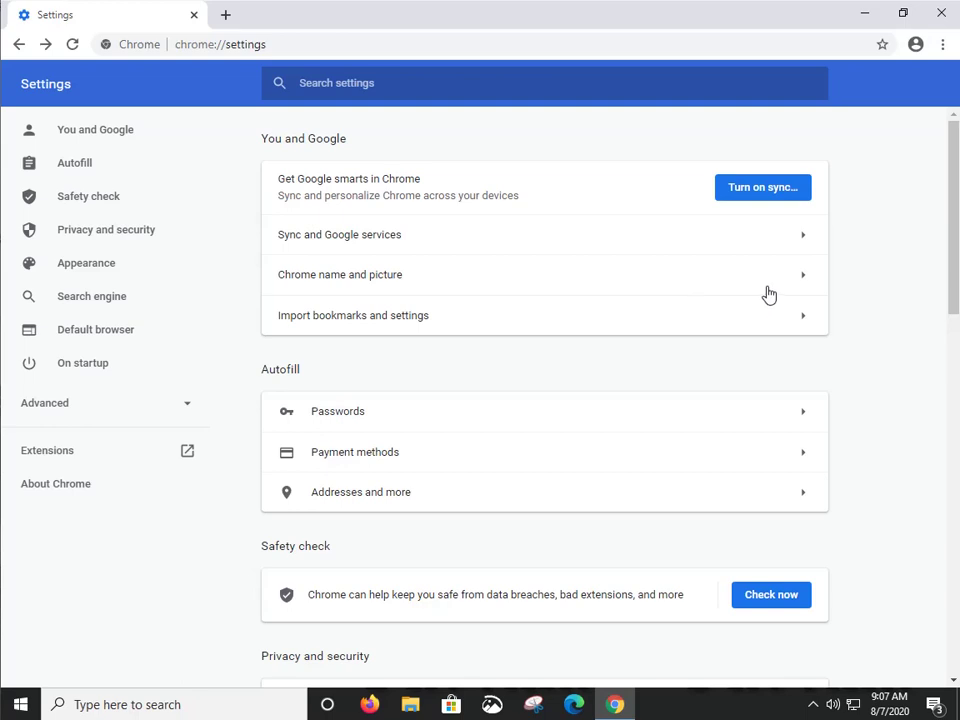
{"action": "left_click", "coordinate": [803, 278]}
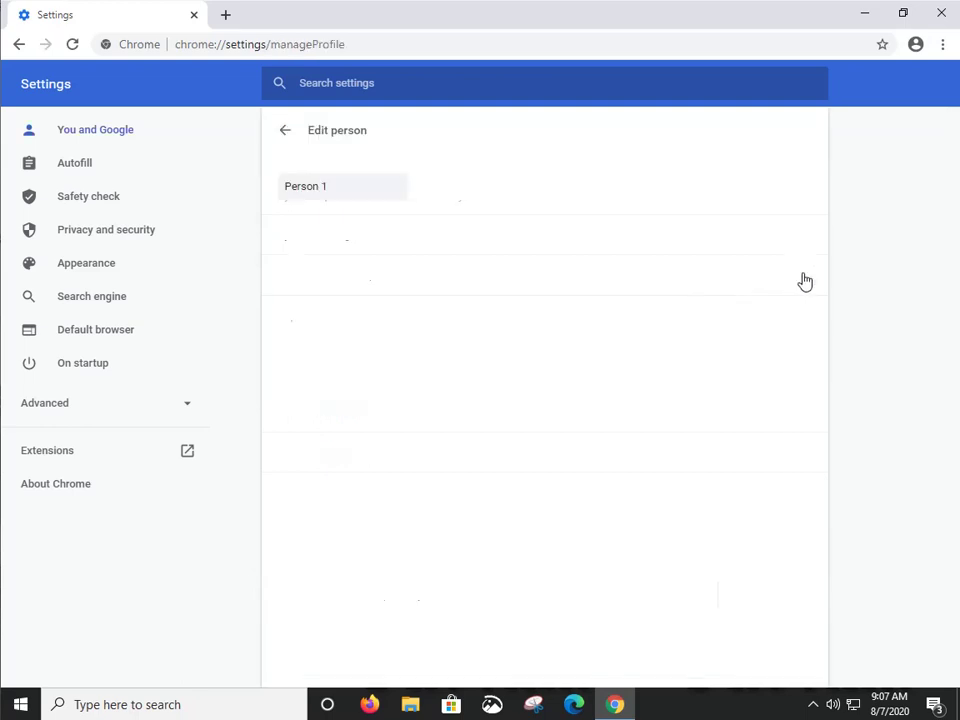
{"action": "left_click", "coordinate": [285, 131]}
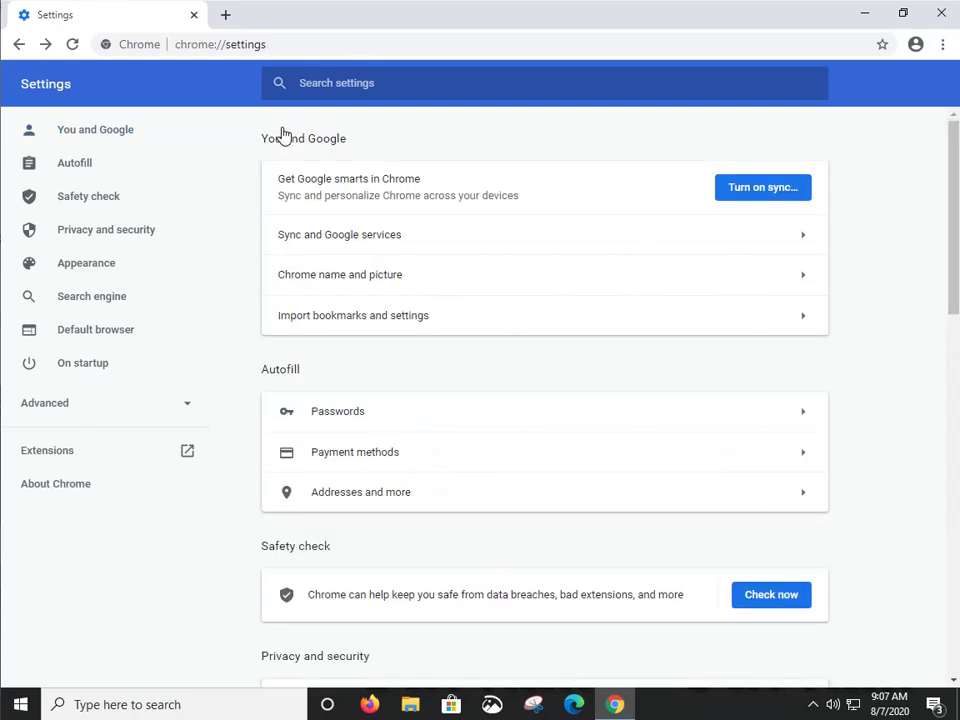
Step: Check which sources are offered for importing bookmarks and settings, and leave without importing anything
{"action": "left_click", "coordinate": [806, 320]}
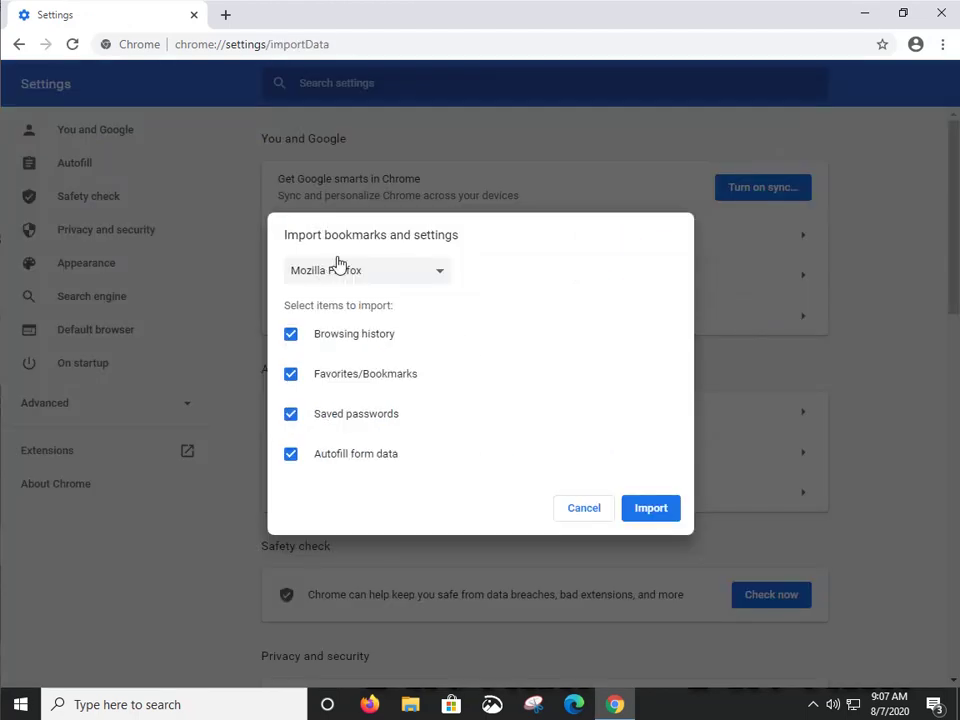
{"action": "left_click", "coordinate": [442, 277]}
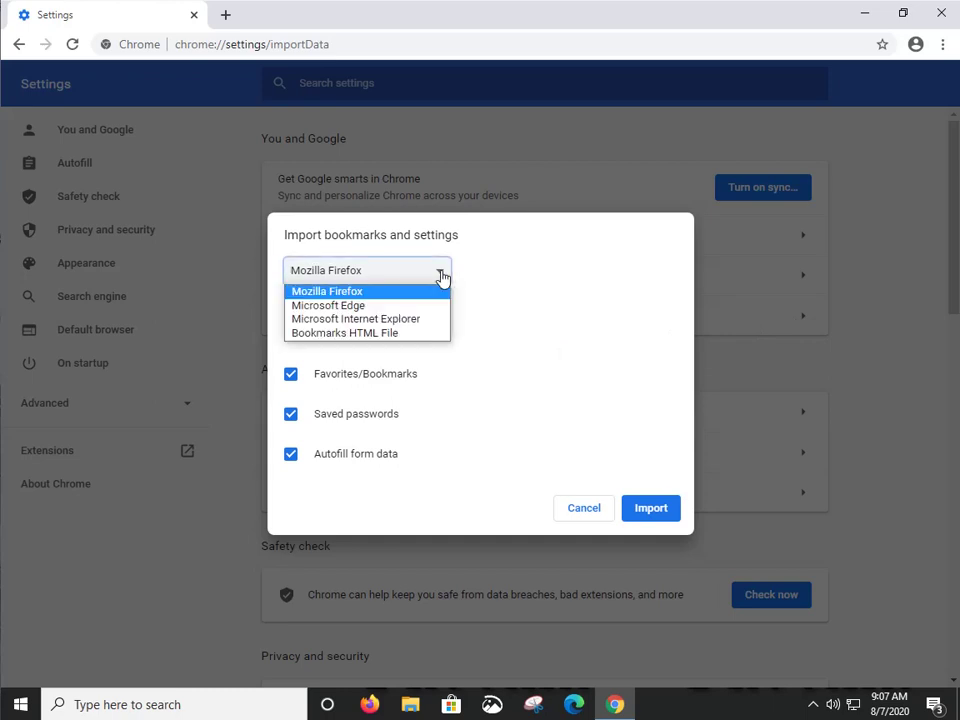
{"action": "left_click", "coordinate": [442, 277]}
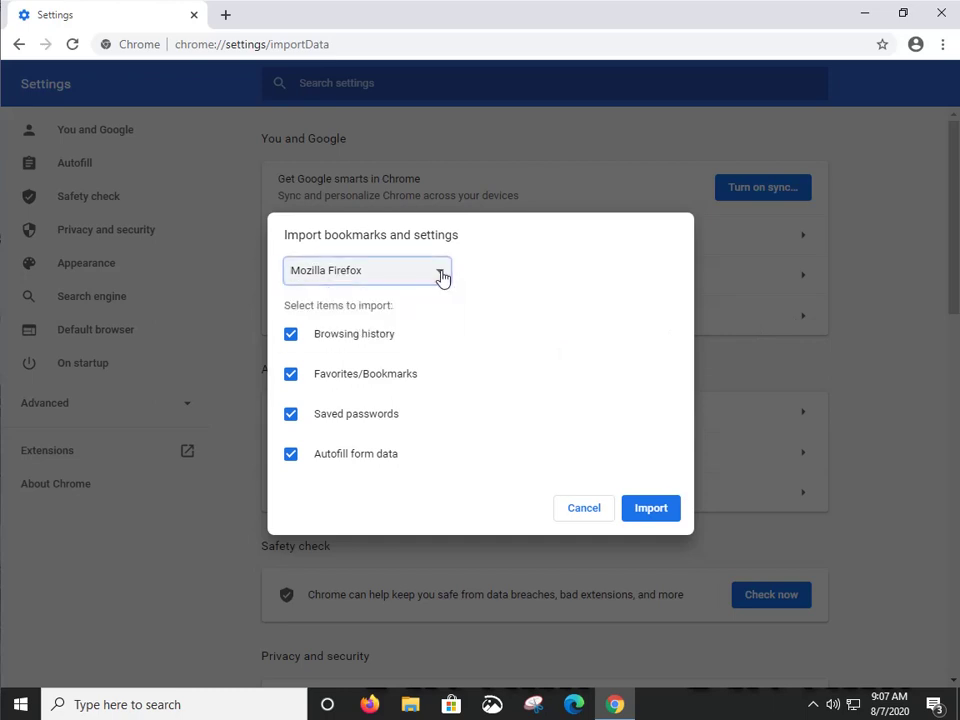
{"action": "left_click", "coordinate": [583, 510]}
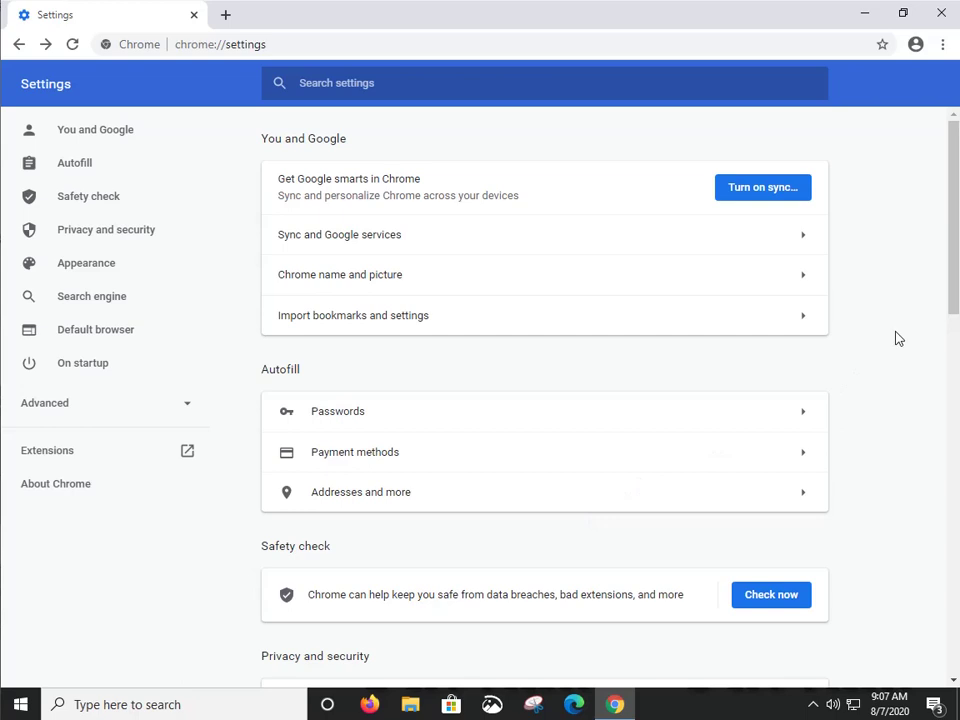
Step: Run Chrome's safety check for data breaches and bad extensions
{"action": "scroll", "coordinate": [897, 338], "scroll_direction": "down", "scroll_amount": 1}
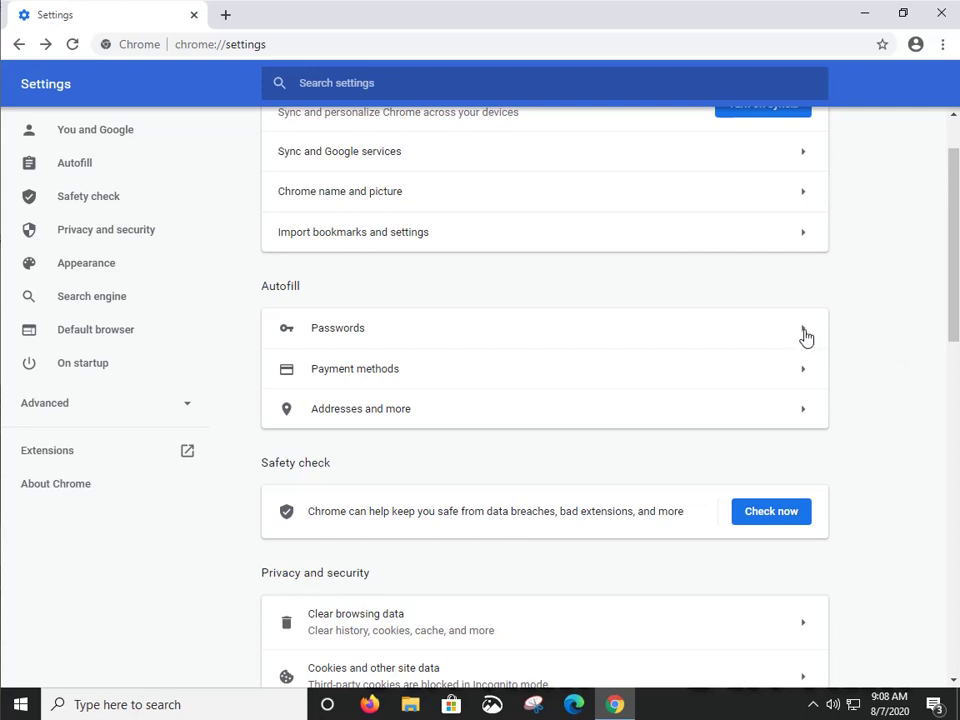
{"action": "scroll", "coordinate": [782, 328], "scroll_direction": "up", "scroll_amount": 1}
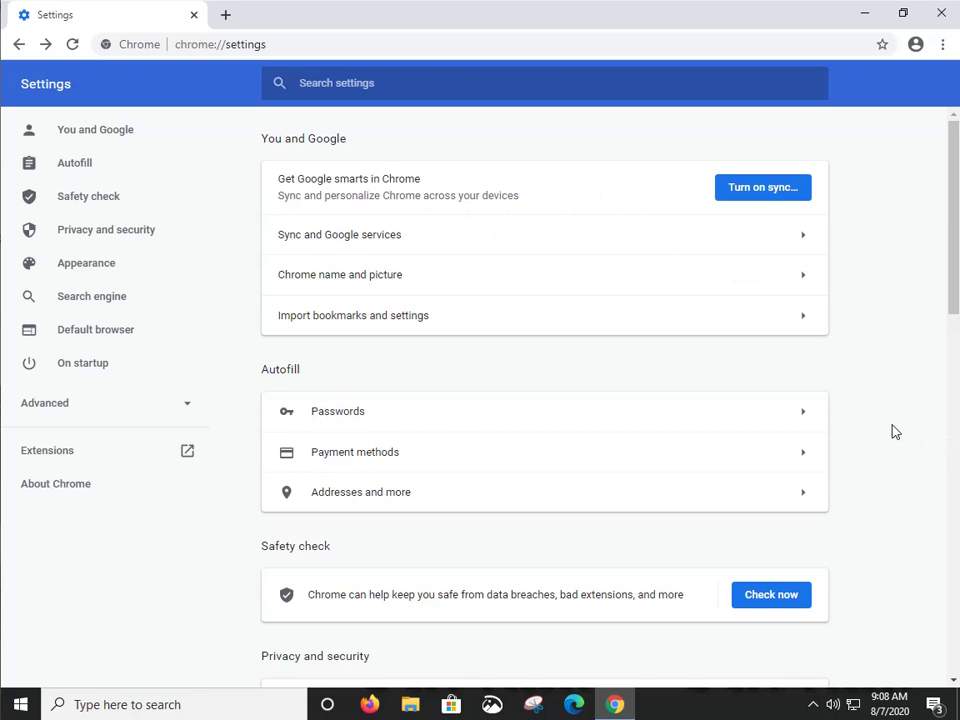
{"action": "scroll", "coordinate": [895, 431], "scroll_direction": "down", "scroll_amount": 1}
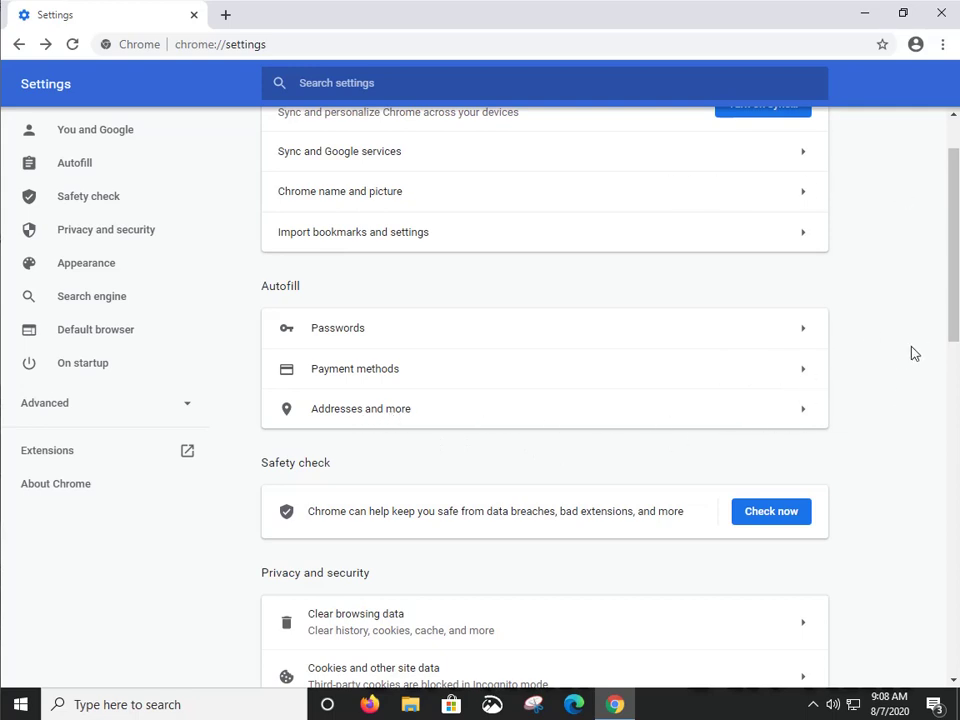
{"action": "scroll", "coordinate": [883, 466], "scroll_direction": "down", "scroll_amount": 1}
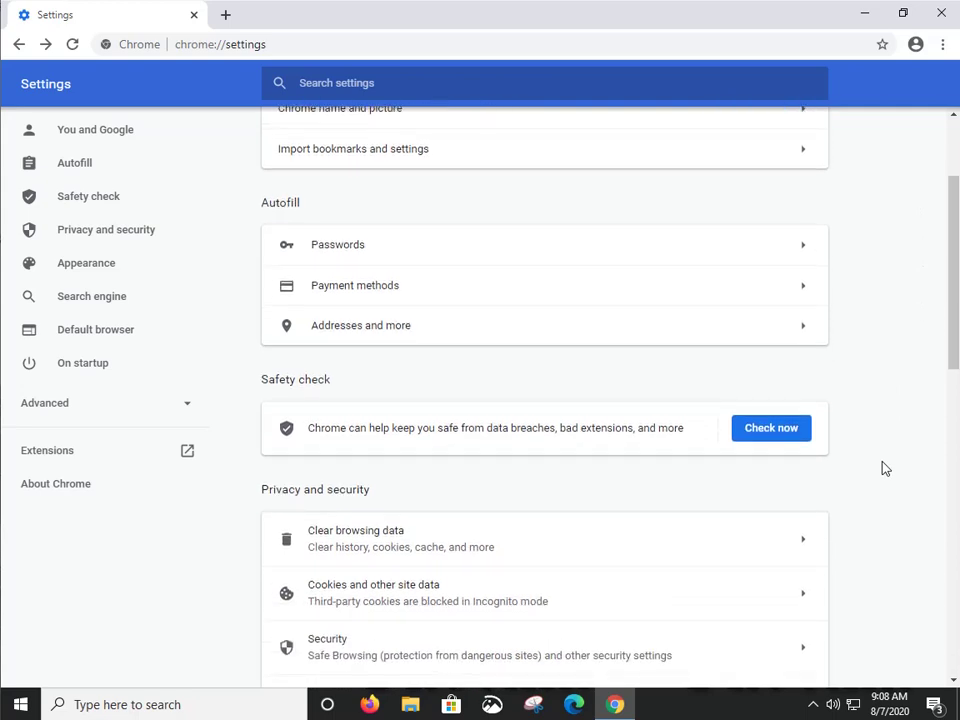
{"action": "scroll", "coordinate": [884, 467], "scroll_direction": "down", "scroll_amount": 1}
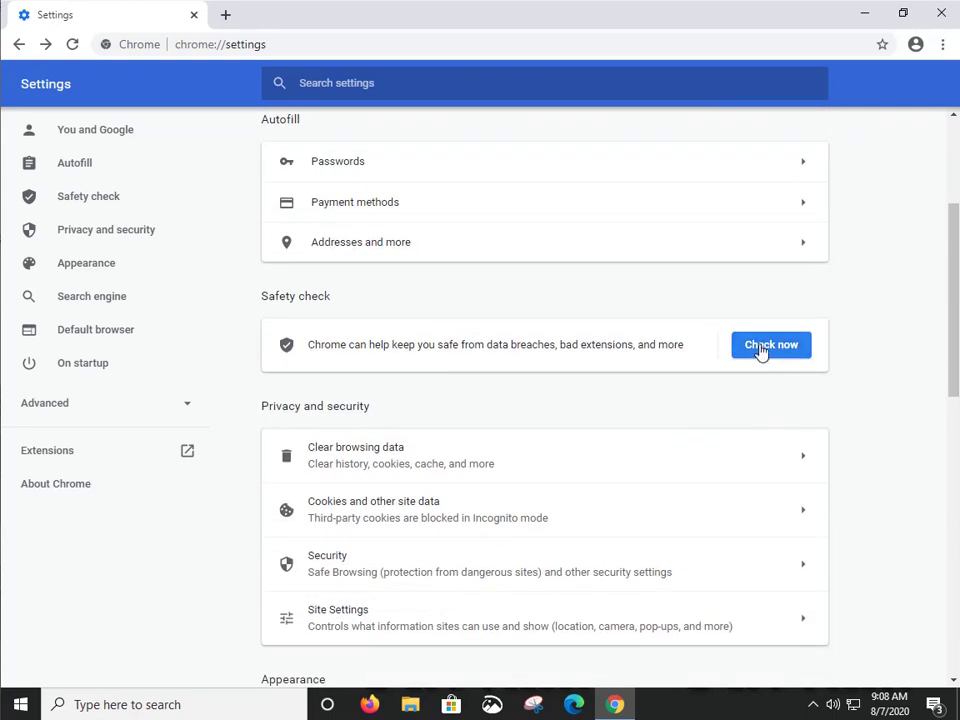
{"action": "left_click", "coordinate": [762, 348]}
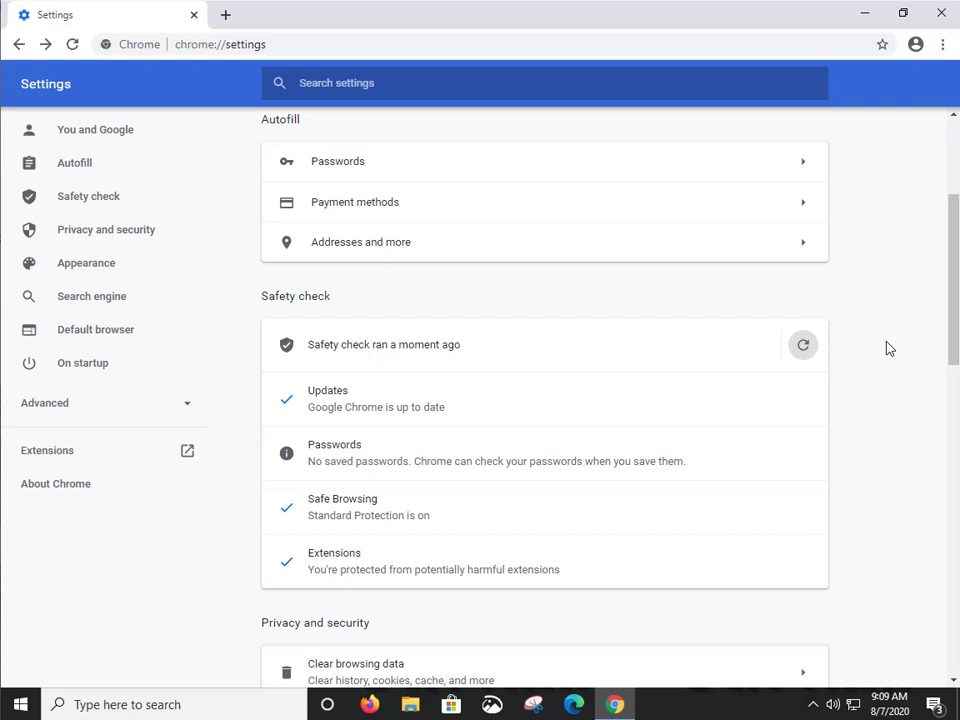
Step: Examine the basic and advanced options for clearing browsing data, and leave without clearing anything
{"action": "scroll", "coordinate": [889, 347], "scroll_direction": "down", "scroll_amount": 3}
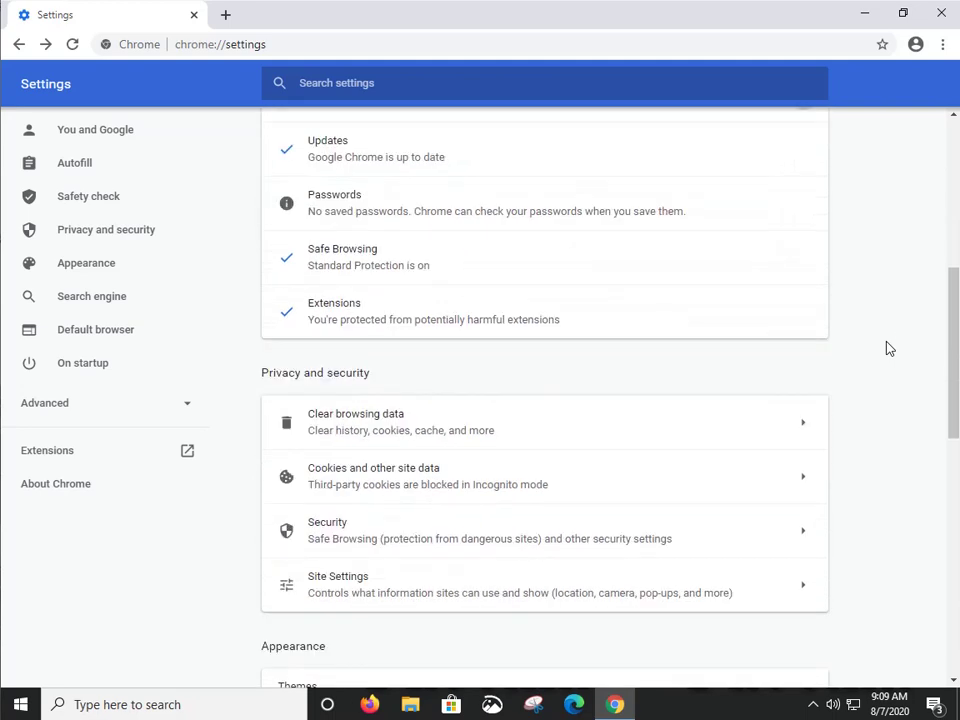
{"action": "scroll", "coordinate": [889, 347], "scroll_direction": "down", "scroll_amount": 2}
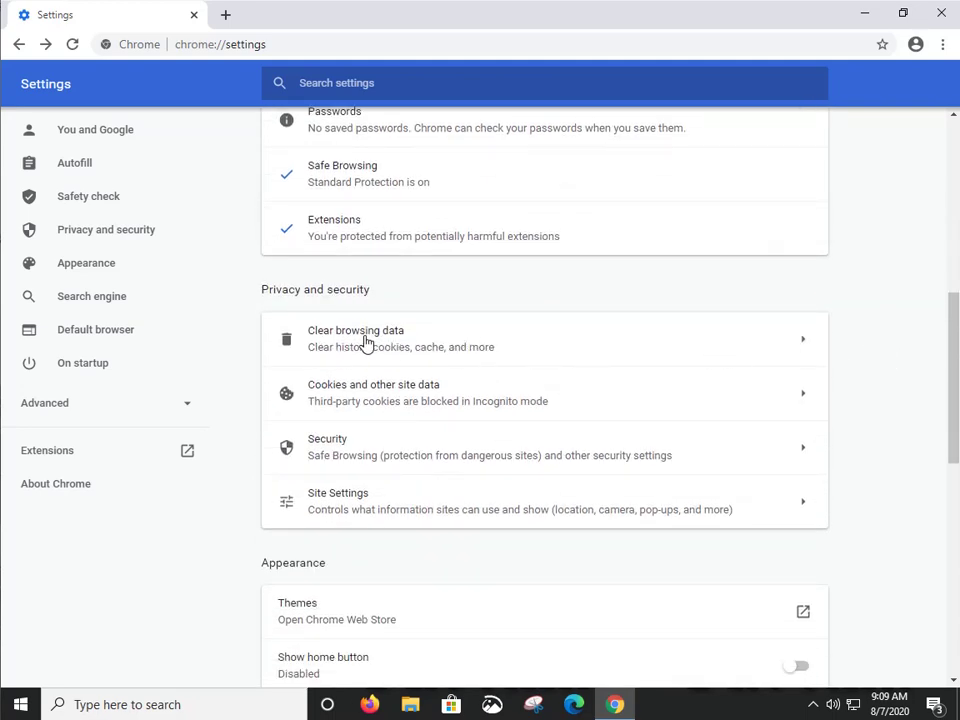
{"action": "left_click", "coordinate": [802, 344]}
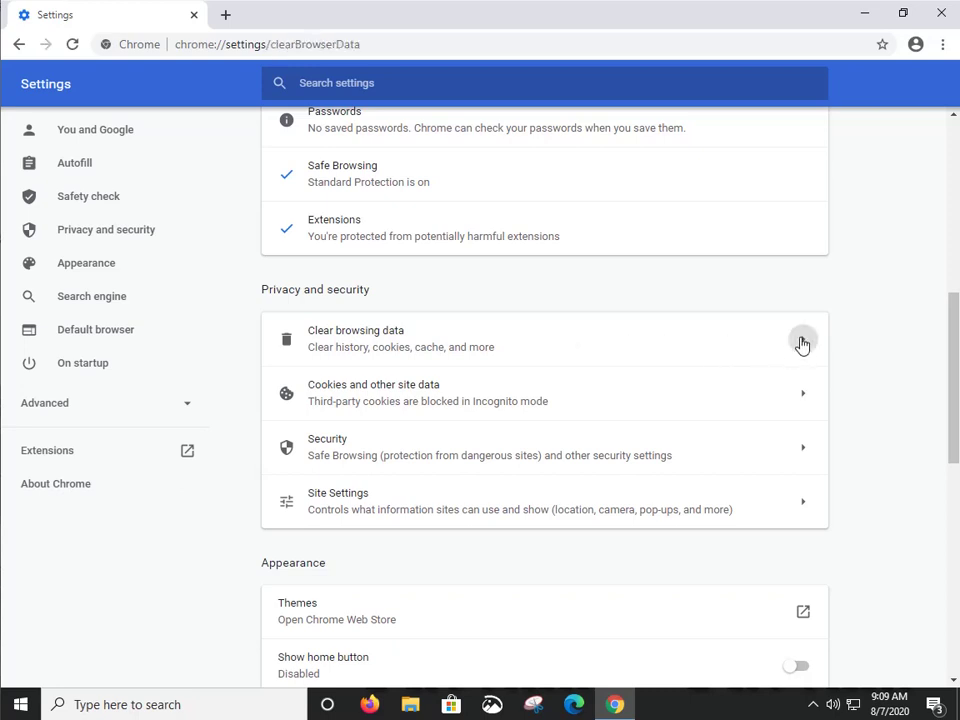
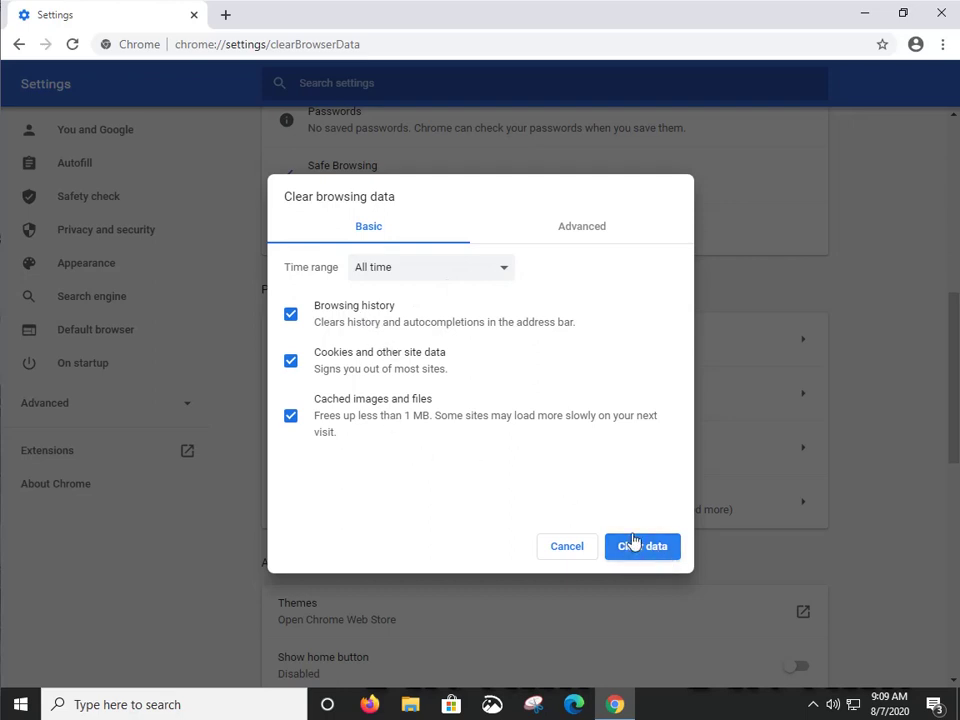
{"action": "left_click", "coordinate": [578, 230]}
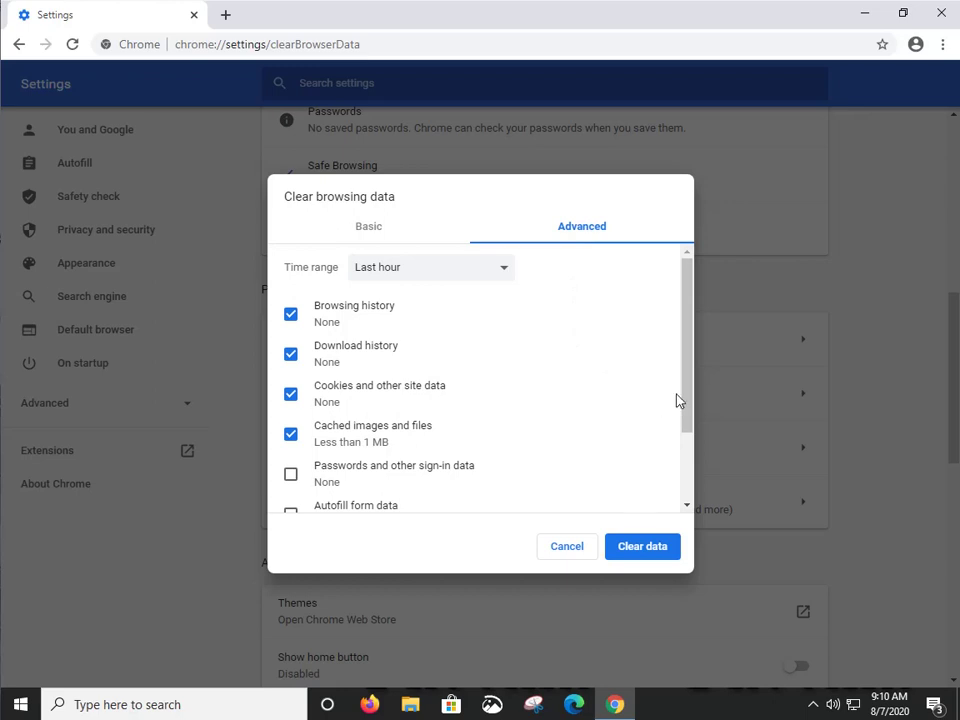
{"action": "left_click_drag", "start_coordinate": [684, 390], "coordinate": [680, 463]}
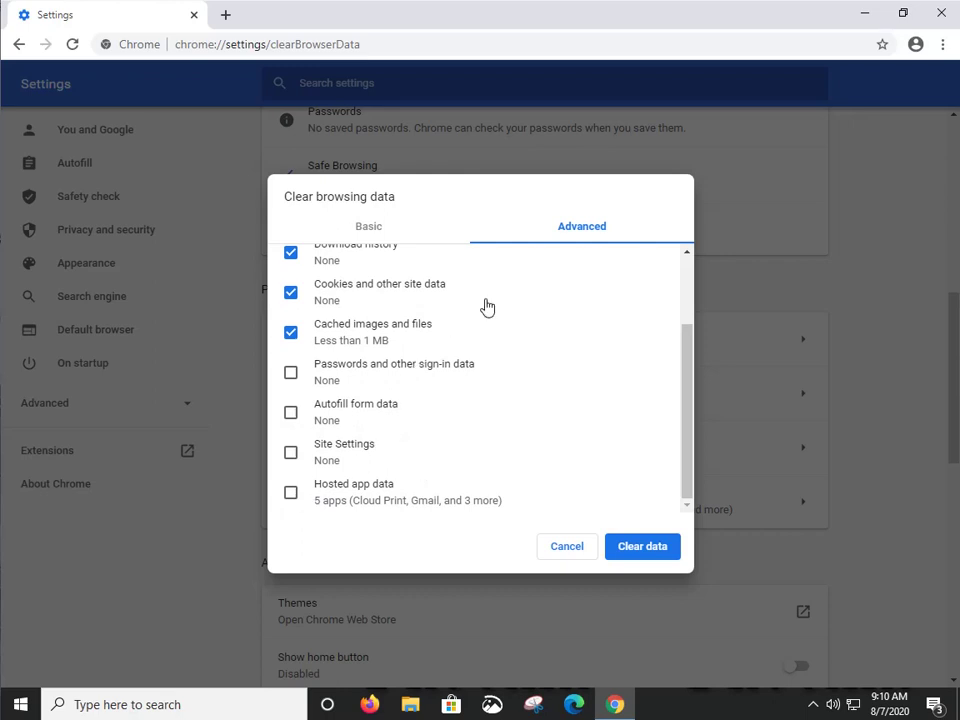
{"action": "scroll", "coordinate": [488, 330], "scroll_direction": "up", "scroll_amount": 2}
{"action": "scroll", "coordinate": [371, 442], "scroll_direction": "down", "scroll_amount": 1}
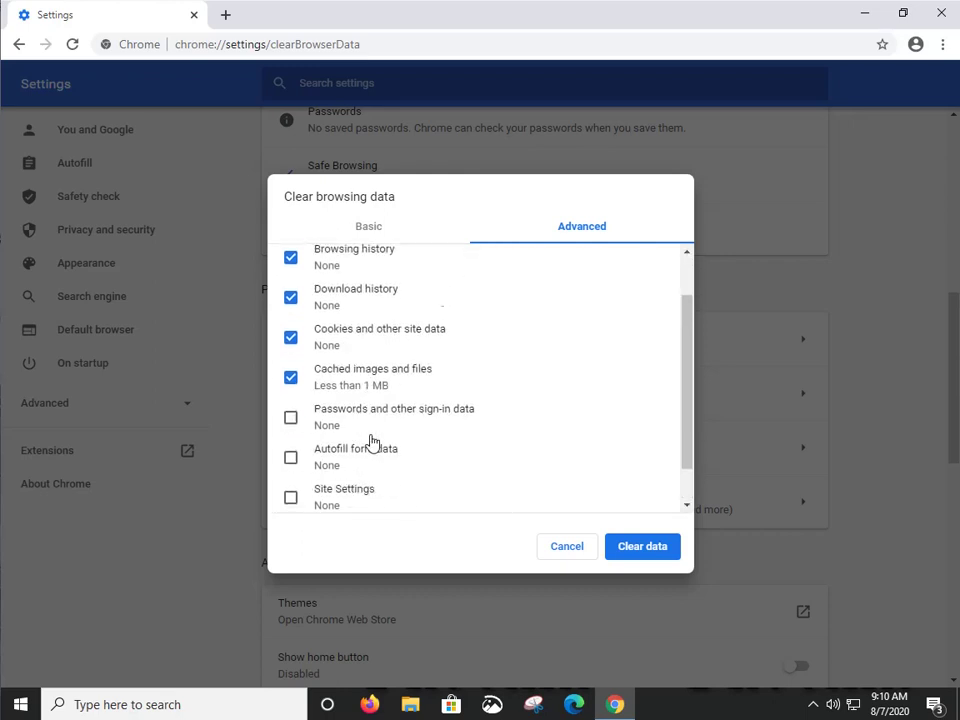
{"action": "scroll", "coordinate": [365, 445], "scroll_direction": "down", "scroll_amount": 1}
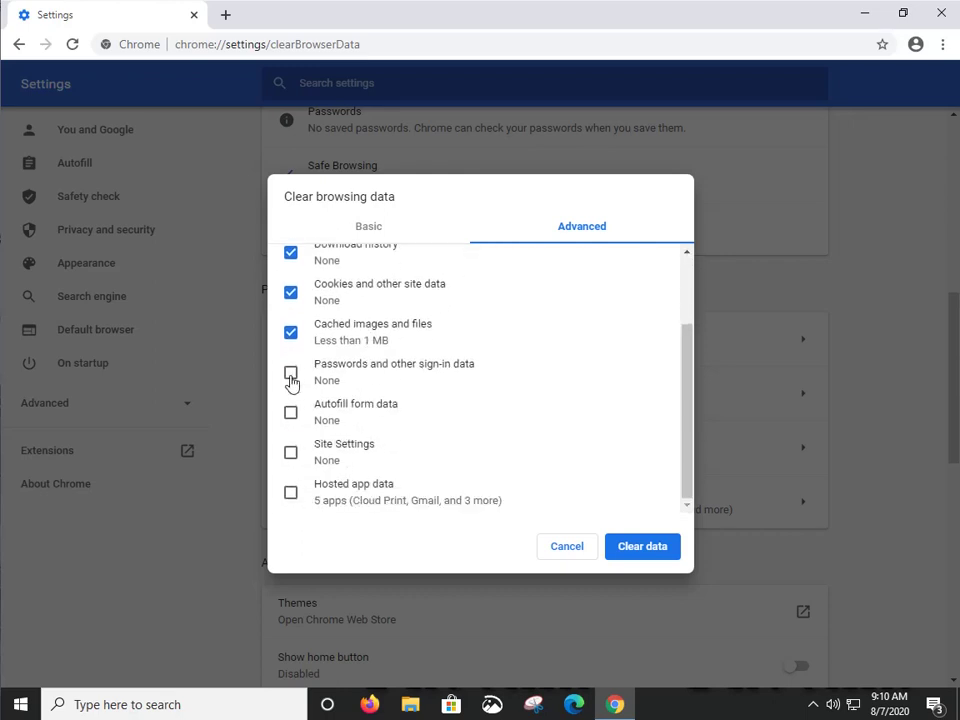
{"action": "scroll", "coordinate": [516, 364], "scroll_direction": "up", "scroll_amount": 2}
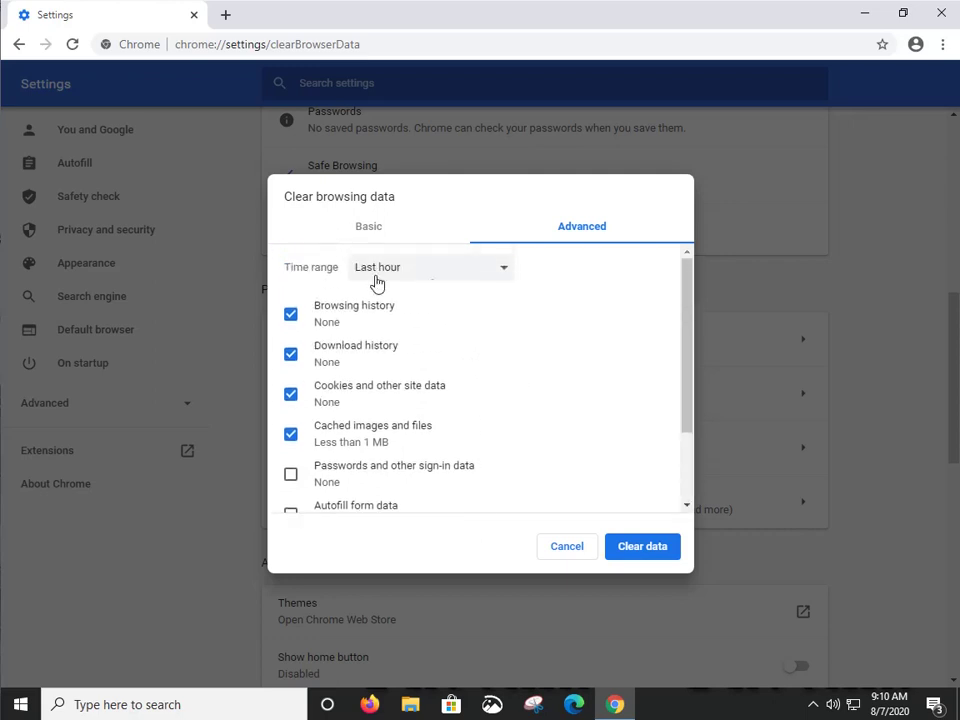
{"action": "left_click", "coordinate": [565, 547]}
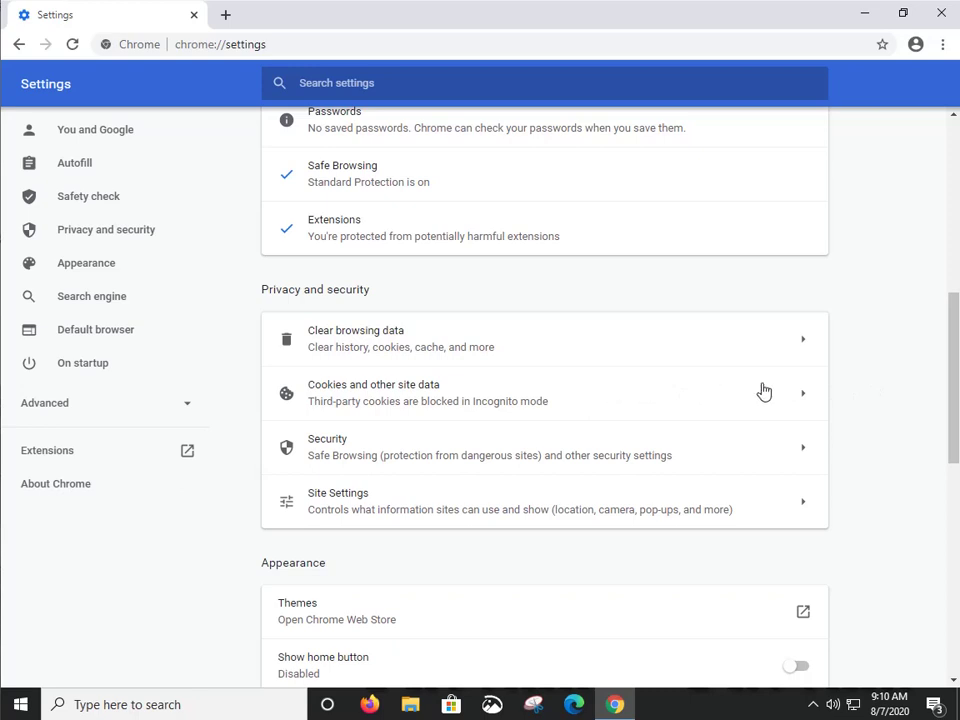
Step: Examine the cookies and other site data settings, including the site exception lists, and return to the main settings
{"action": "left_click", "coordinate": [806, 400]}
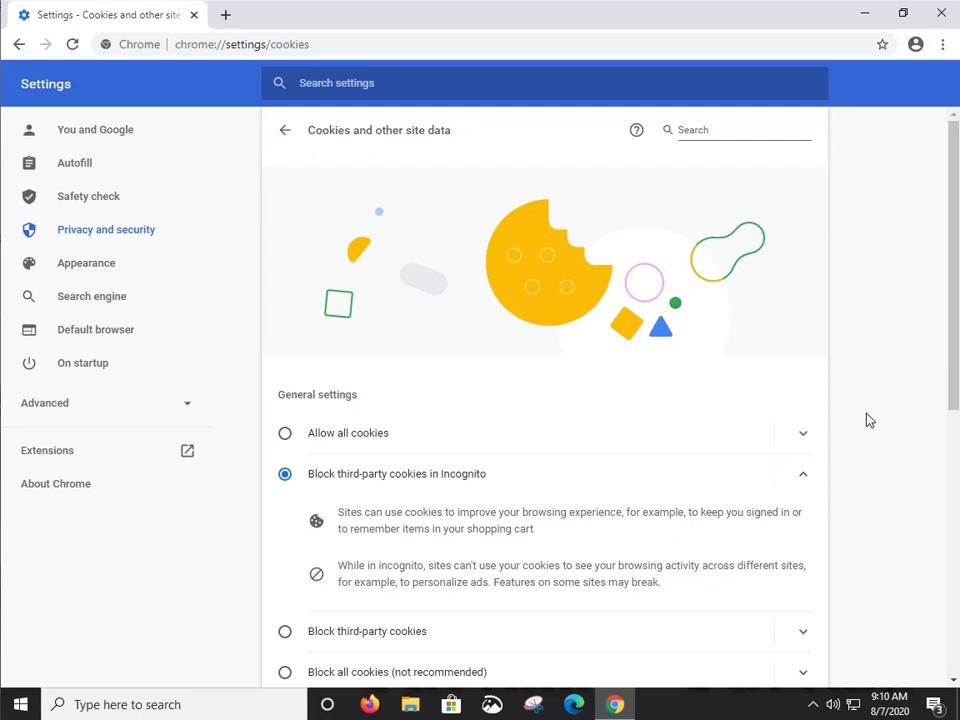
{"action": "scroll", "coordinate": [868, 420], "scroll_direction": "down", "scroll_amount": 1}
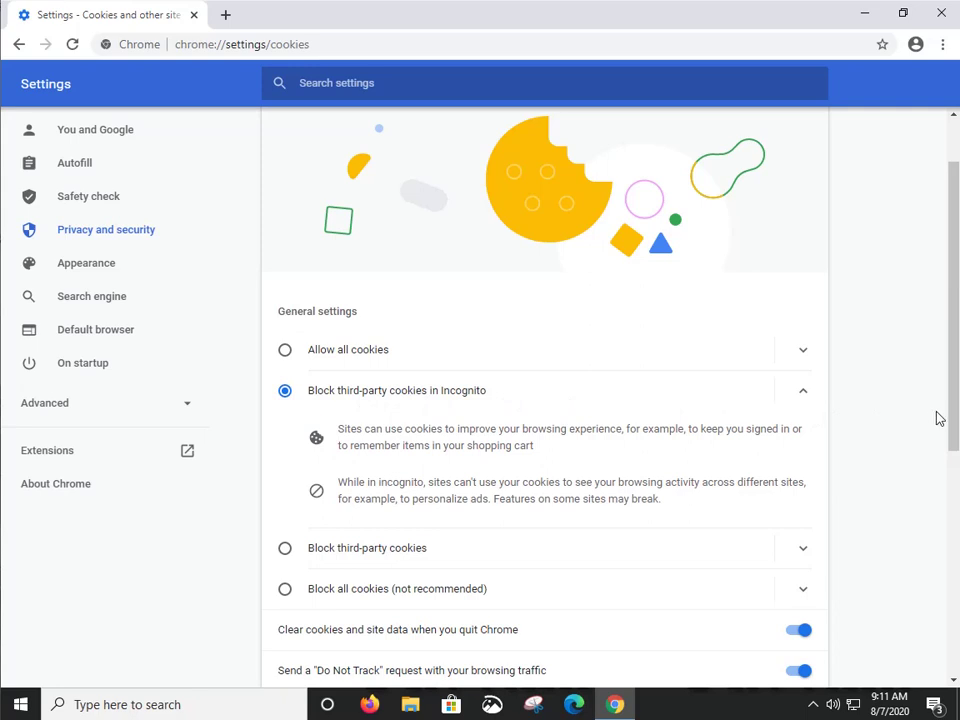
{"action": "scroll", "coordinate": [926, 424], "scroll_direction": "down", "scroll_amount": 3}
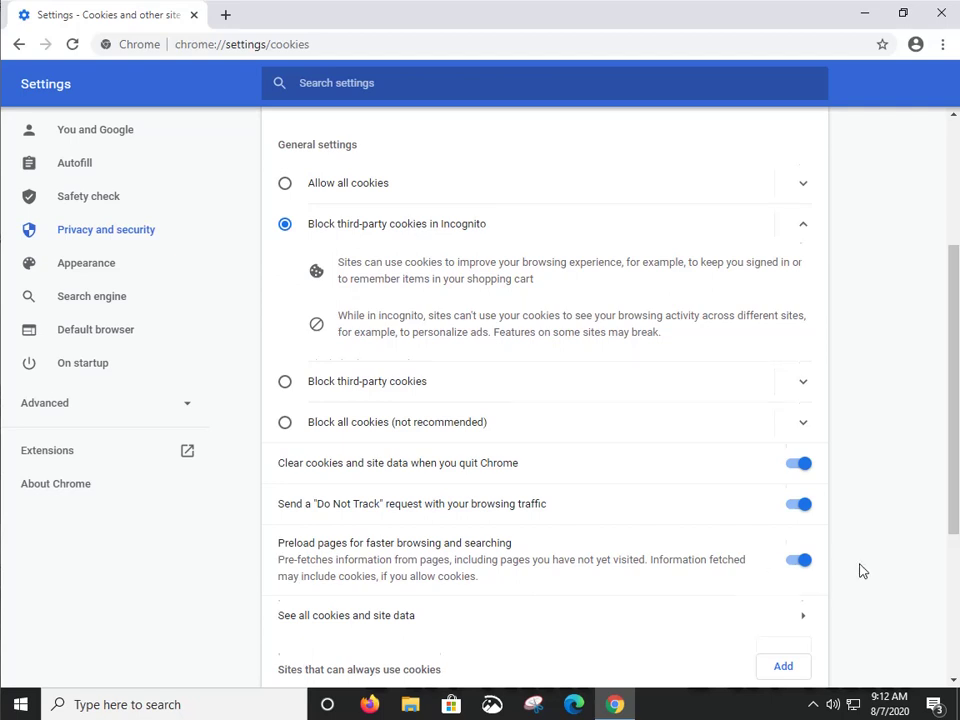
{"action": "scroll", "coordinate": [862, 571], "scroll_direction": "down", "scroll_amount": 2}
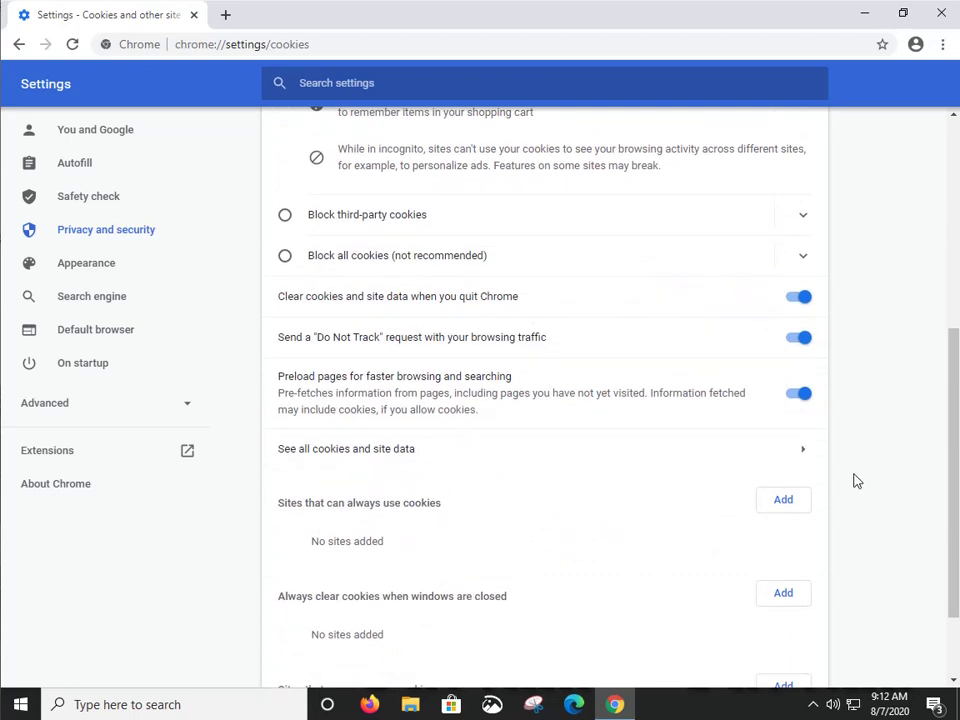
{"action": "scroll", "coordinate": [856, 481], "scroll_direction": "down", "scroll_amount": 1}
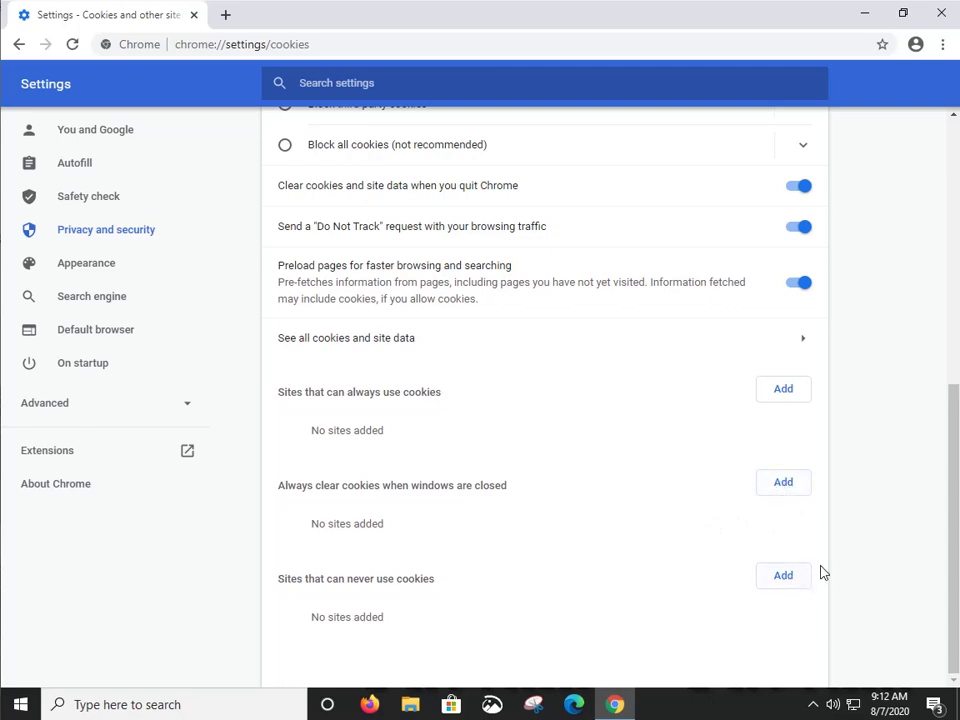
{"action": "scroll", "coordinate": [853, 546], "scroll_direction": "up", "scroll_amount": 5}
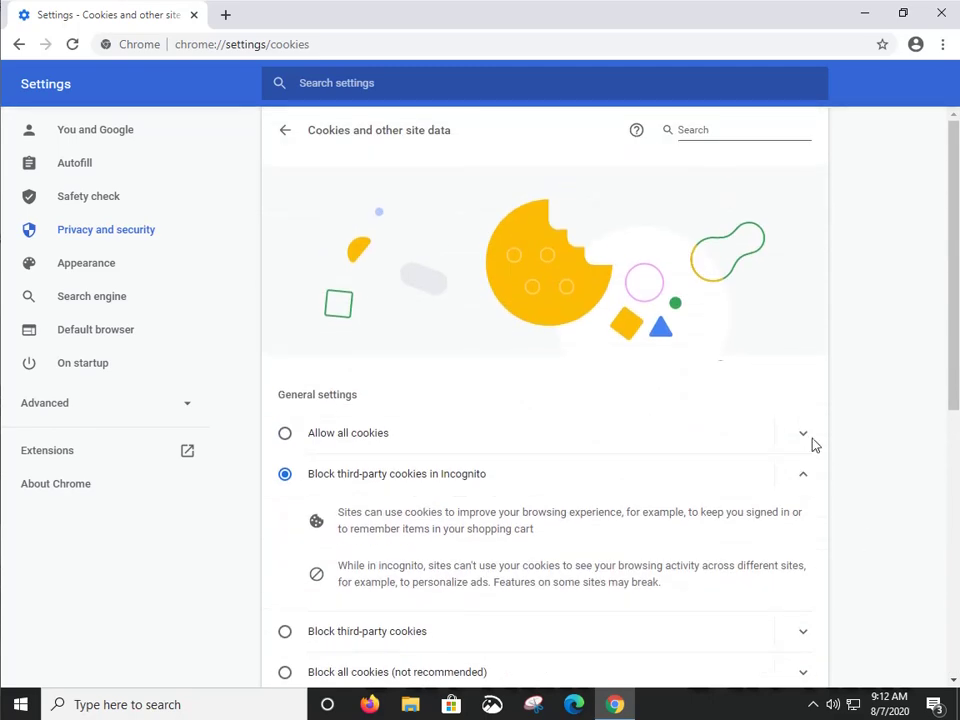
{"action": "left_click", "coordinate": [285, 134]}
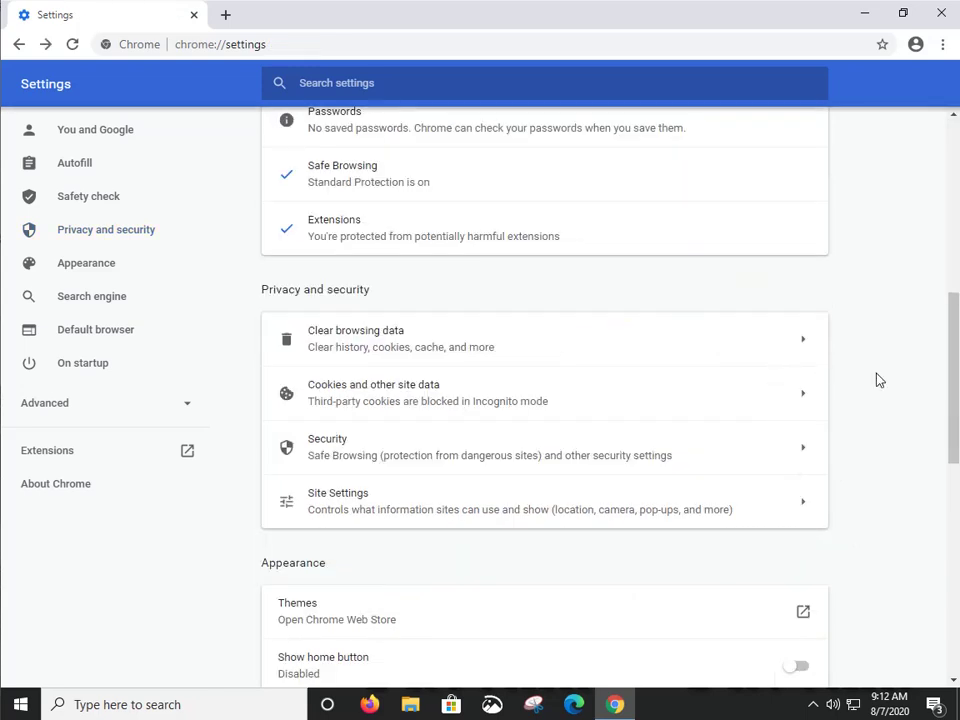
Step: Examine the Security settings, including Safe Browsing protection levels, secure DNS and certificates, and return to the main settings
{"action": "left_click", "coordinate": [803, 450]}
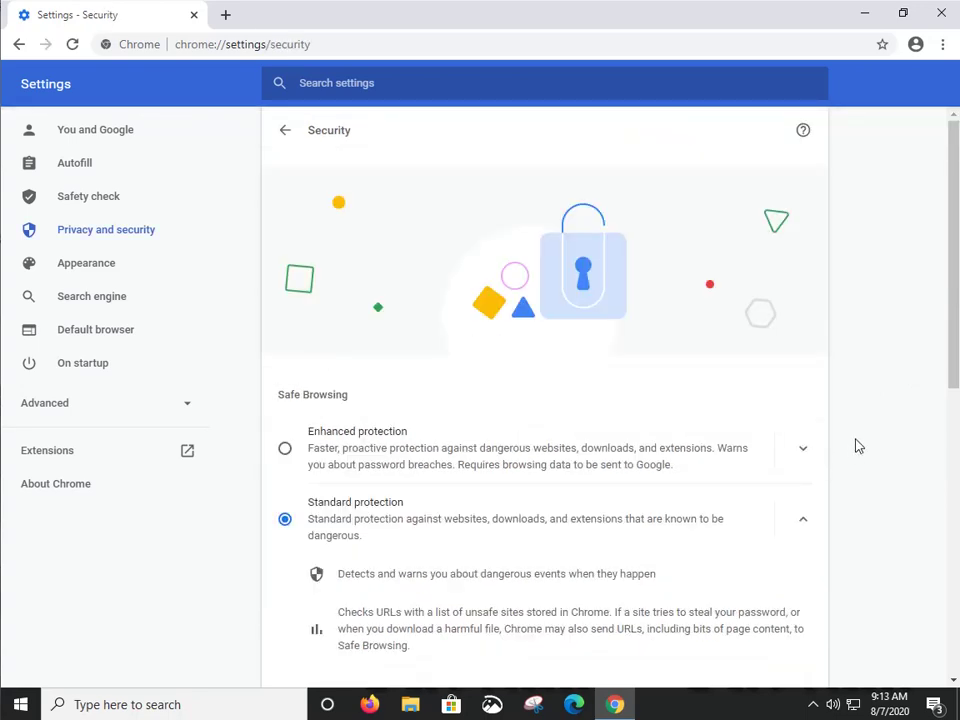
{"action": "scroll", "coordinate": [858, 446], "scroll_direction": "down", "scroll_amount": 2}
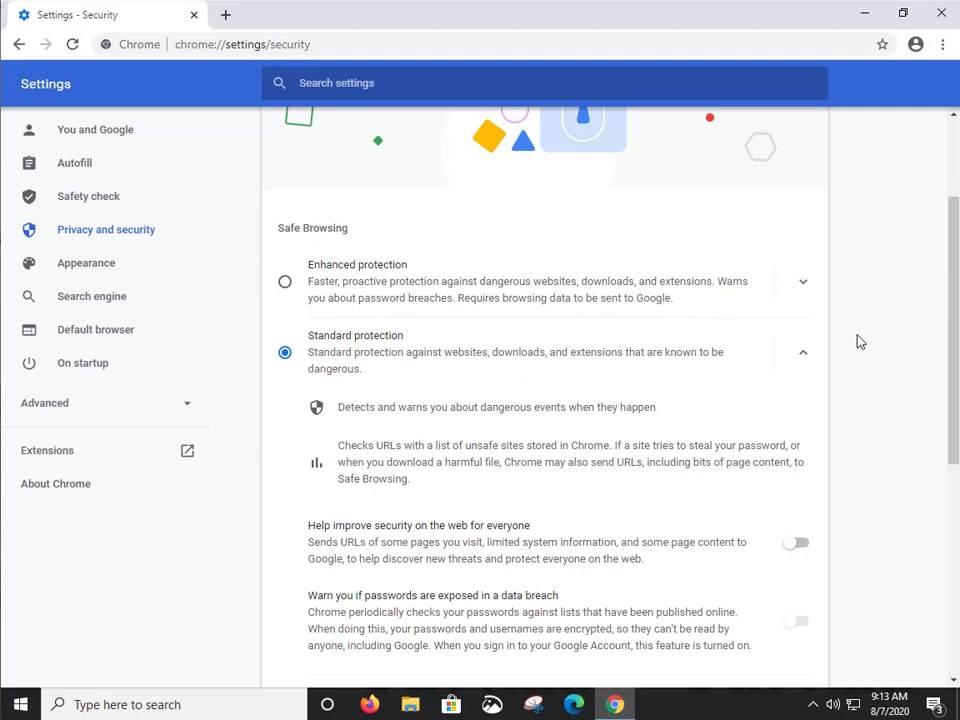
{"action": "scroll", "coordinate": [860, 342], "scroll_direction": "down", "scroll_amount": 2}
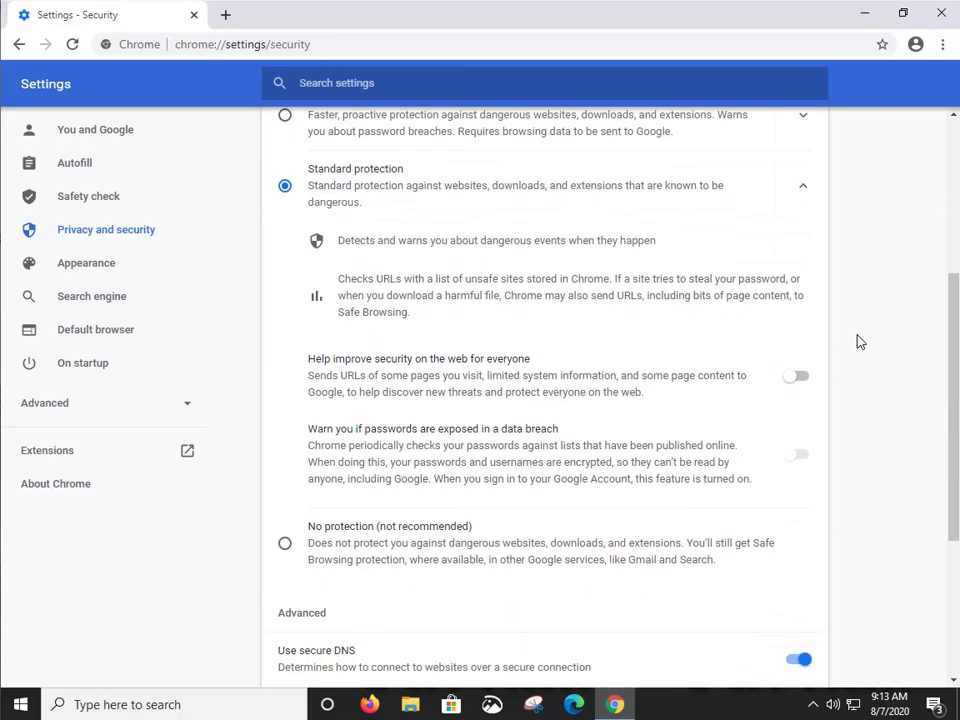
{"action": "scroll", "coordinate": [860, 342], "scroll_direction": "down", "scroll_amount": 2}
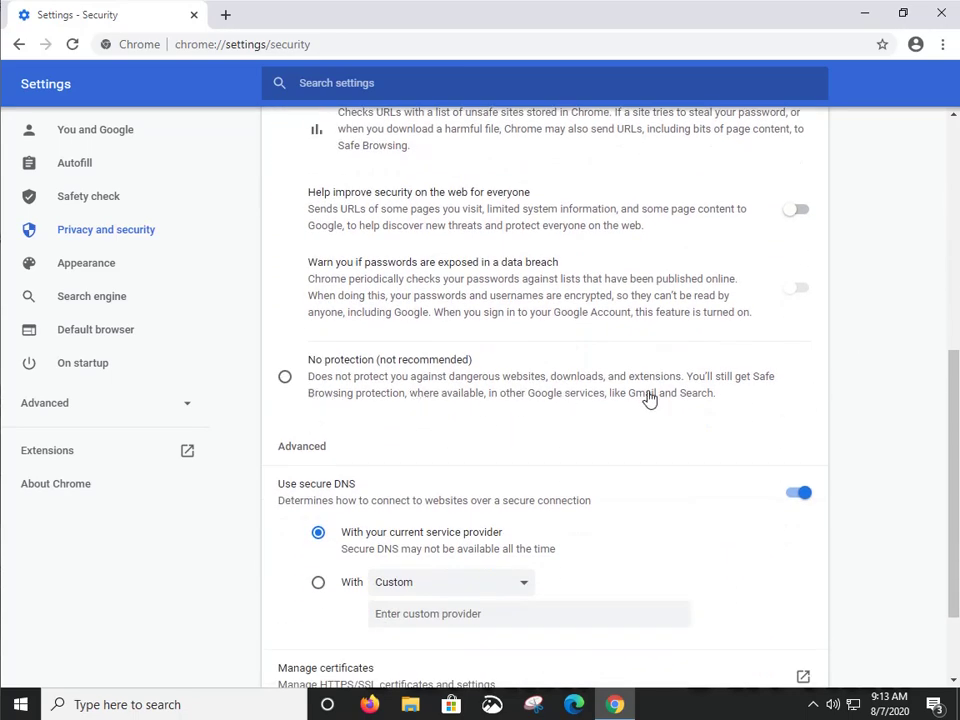
{"action": "scroll", "coordinate": [851, 411], "scroll_direction": "down", "scroll_amount": 1}
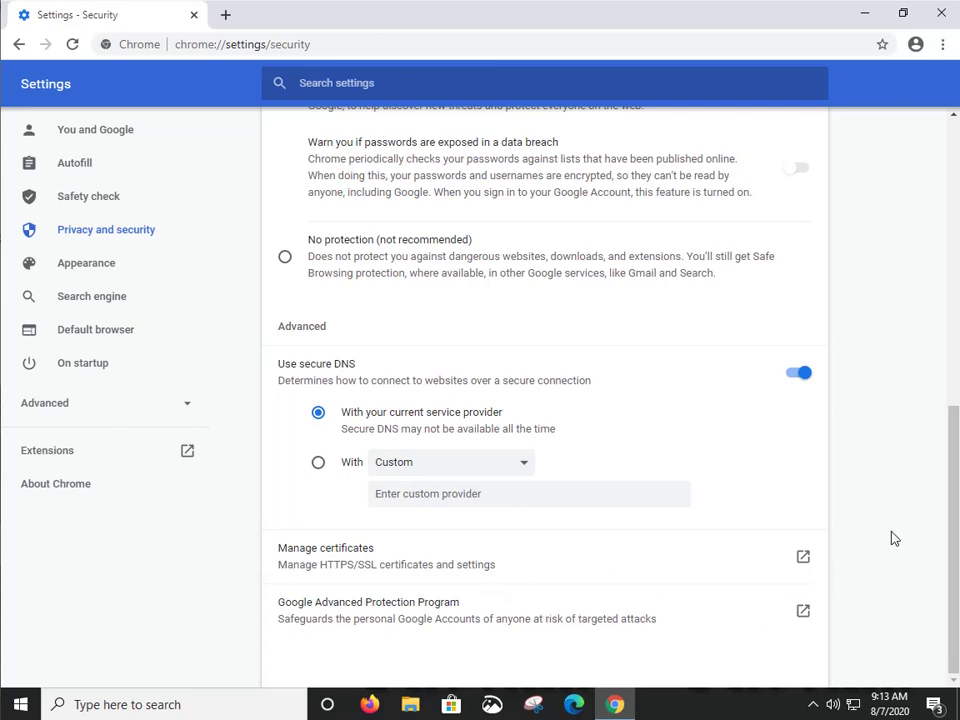
{"action": "scroll", "coordinate": [893, 538], "scroll_direction": "up", "scroll_amount": 6}
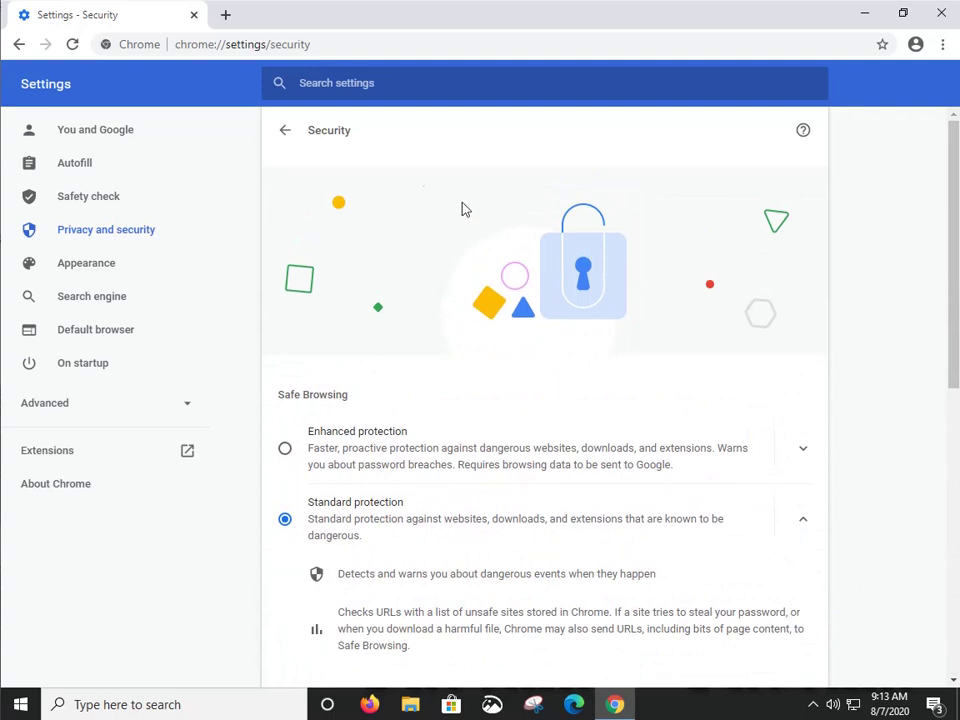
{"action": "left_click", "coordinate": [285, 136]}
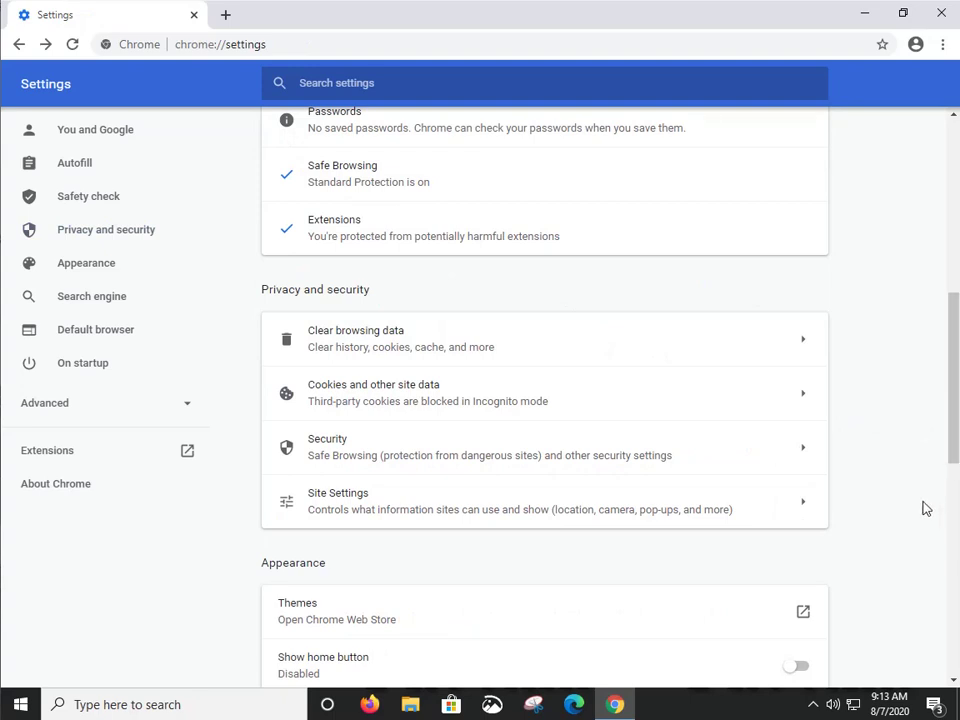
Step: Examine the Site Settings page's recent activity, permissions and content options, and return to the main settings
{"action": "left_click", "coordinate": [805, 510]}
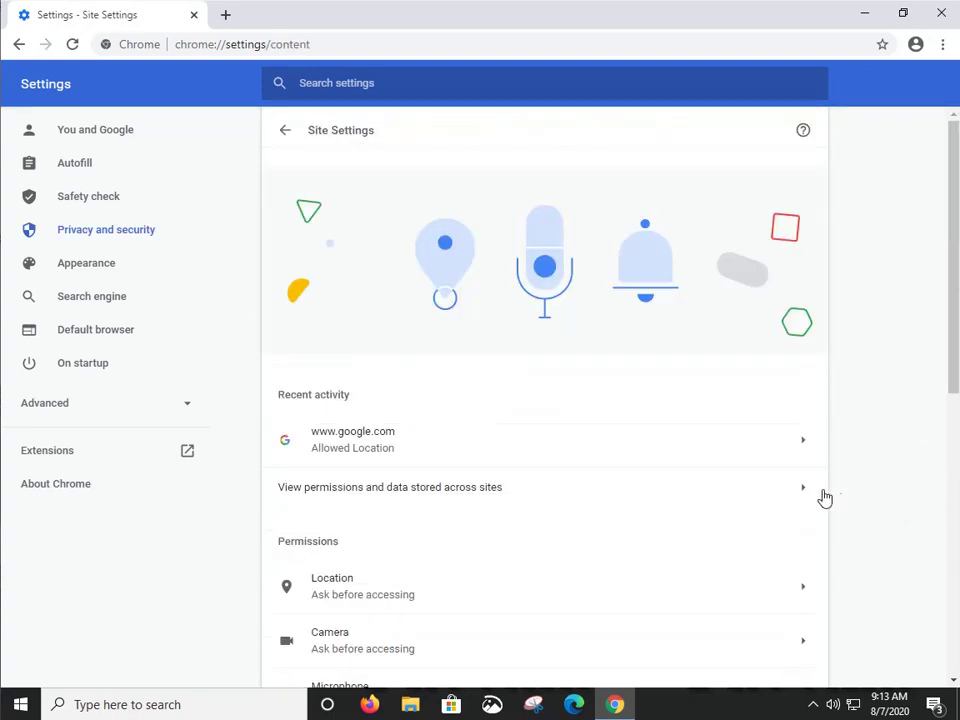
{"action": "scroll", "coordinate": [889, 389], "scroll_direction": "down", "scroll_amount": 3}
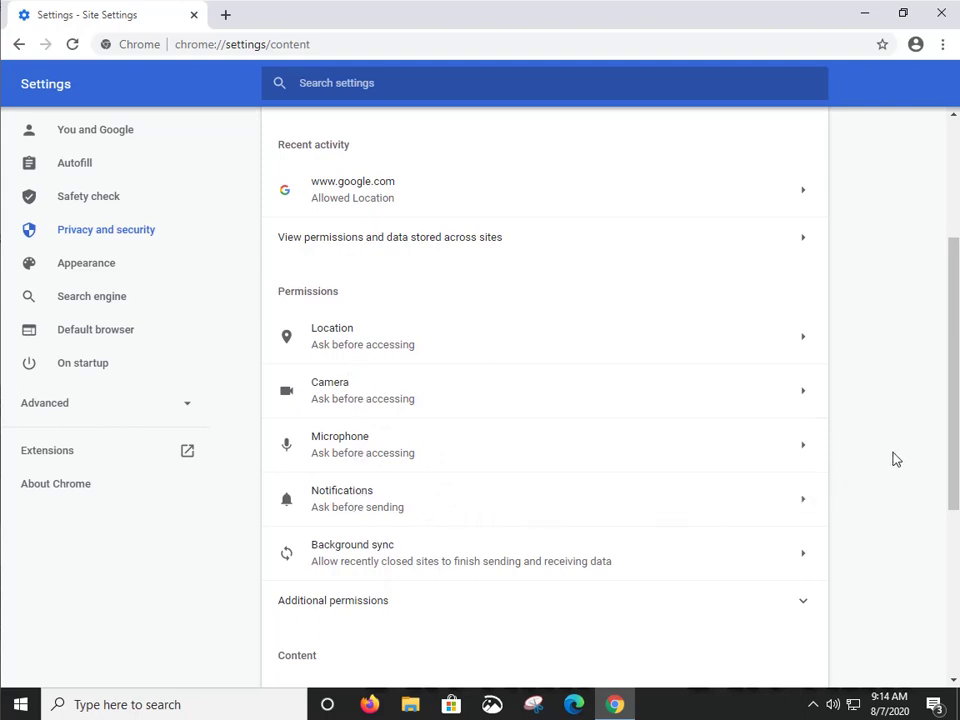
{"action": "scroll", "coordinate": [896, 459], "scroll_direction": "down", "scroll_amount": 3}
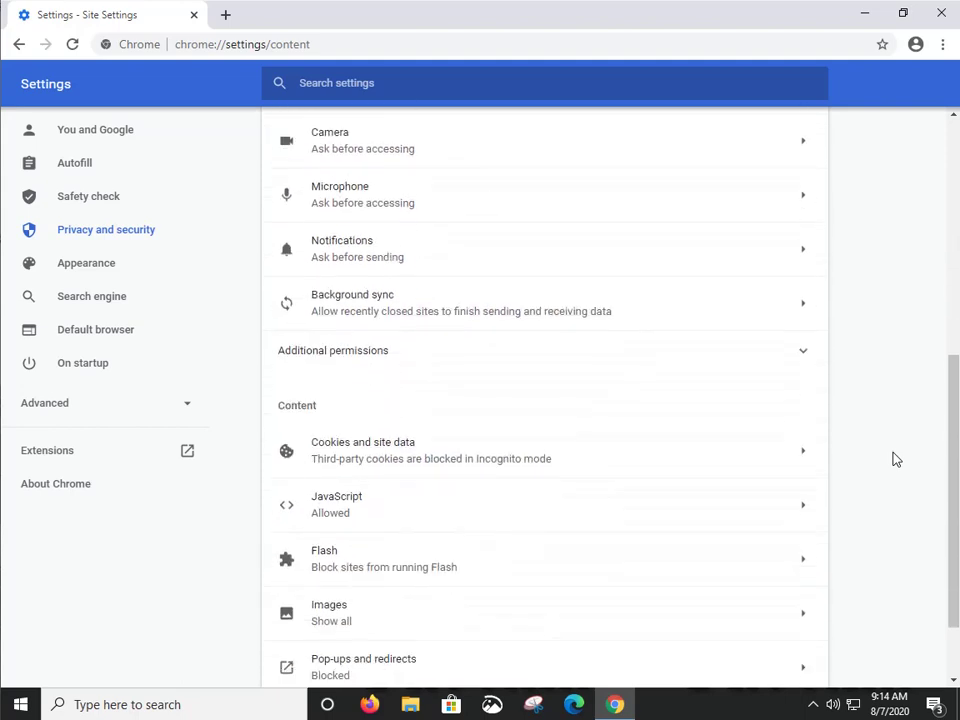
{"action": "scroll", "coordinate": [896, 459], "scroll_direction": "down", "scroll_amount": 1}
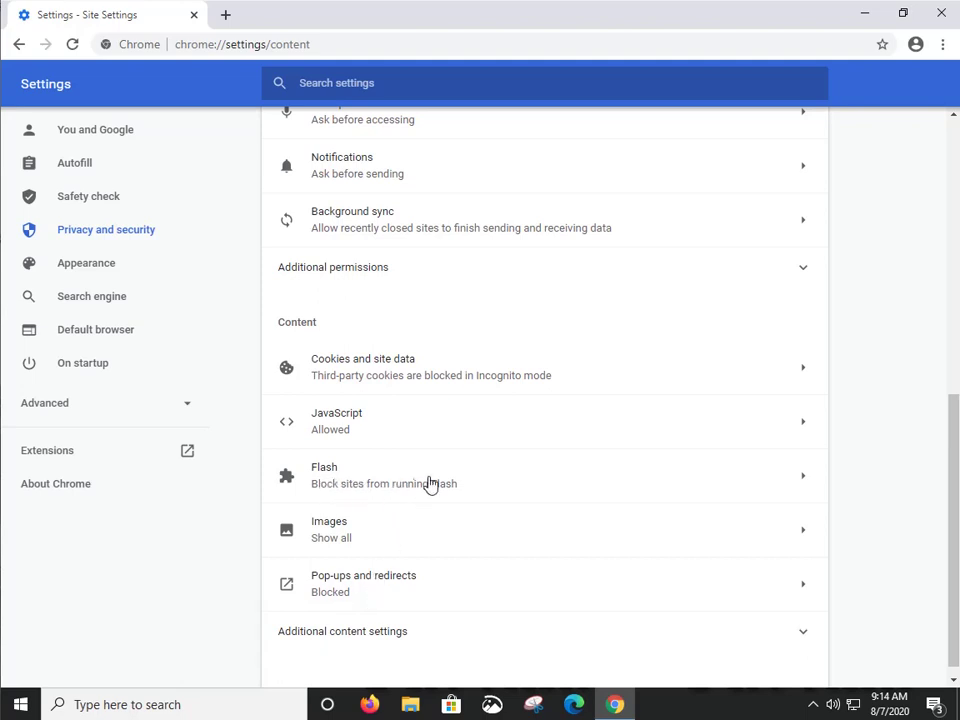
{"action": "scroll", "coordinate": [900, 470], "scroll_direction": "down", "scroll_amount": 1}
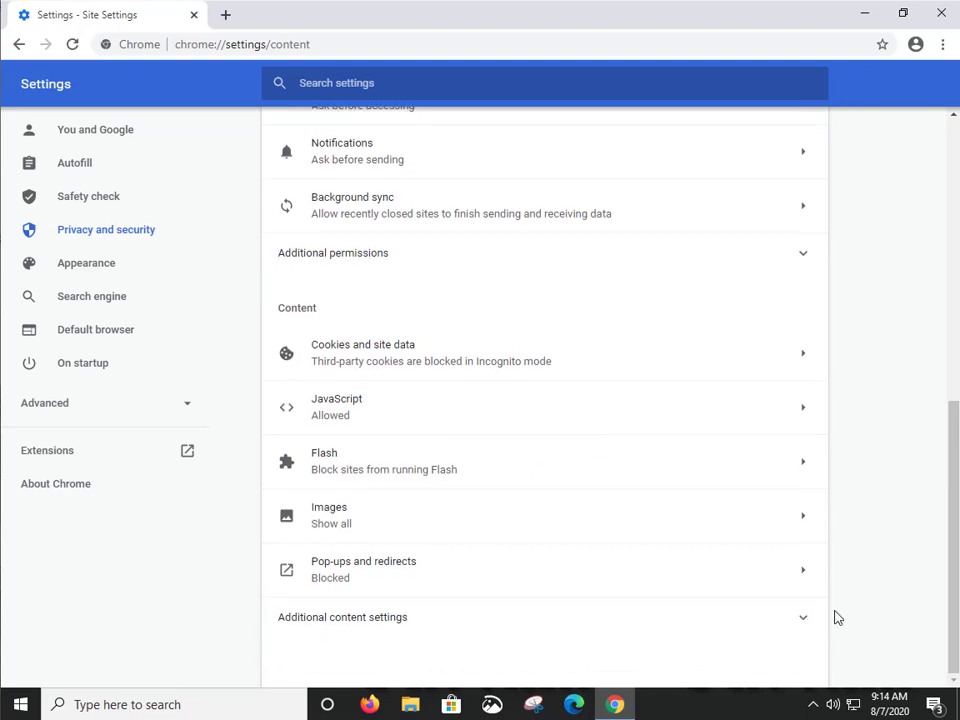
{"action": "scroll", "coordinate": [906, 544], "scroll_direction": "up", "scroll_amount": 5}
{"action": "scroll", "coordinate": [906, 544], "scroll_direction": "up", "scroll_amount": 1}
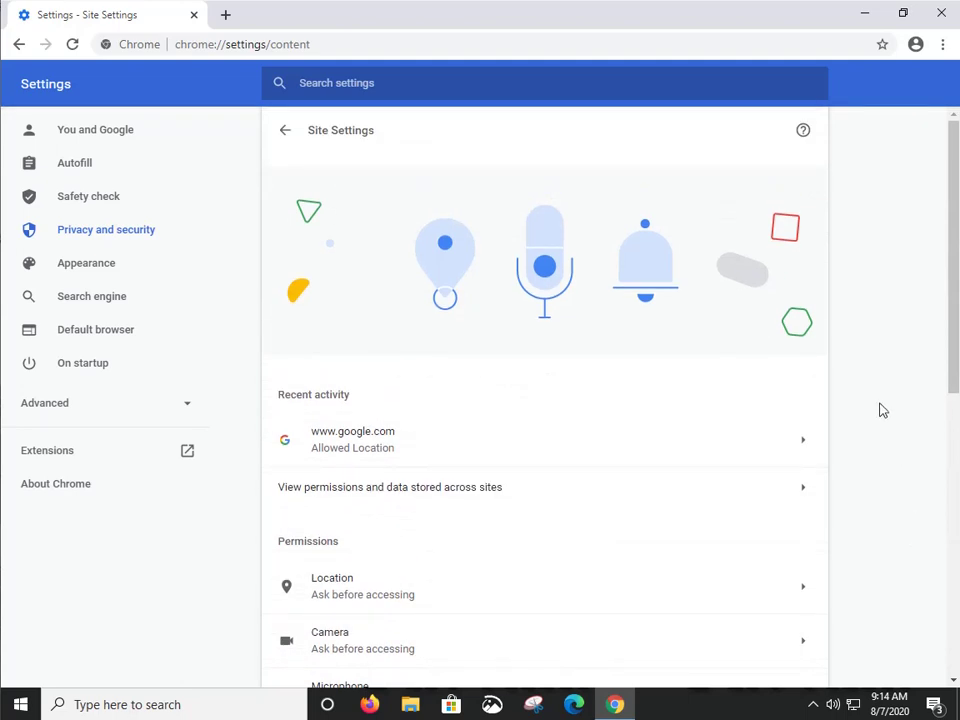
{"action": "left_click", "coordinate": [285, 133]}
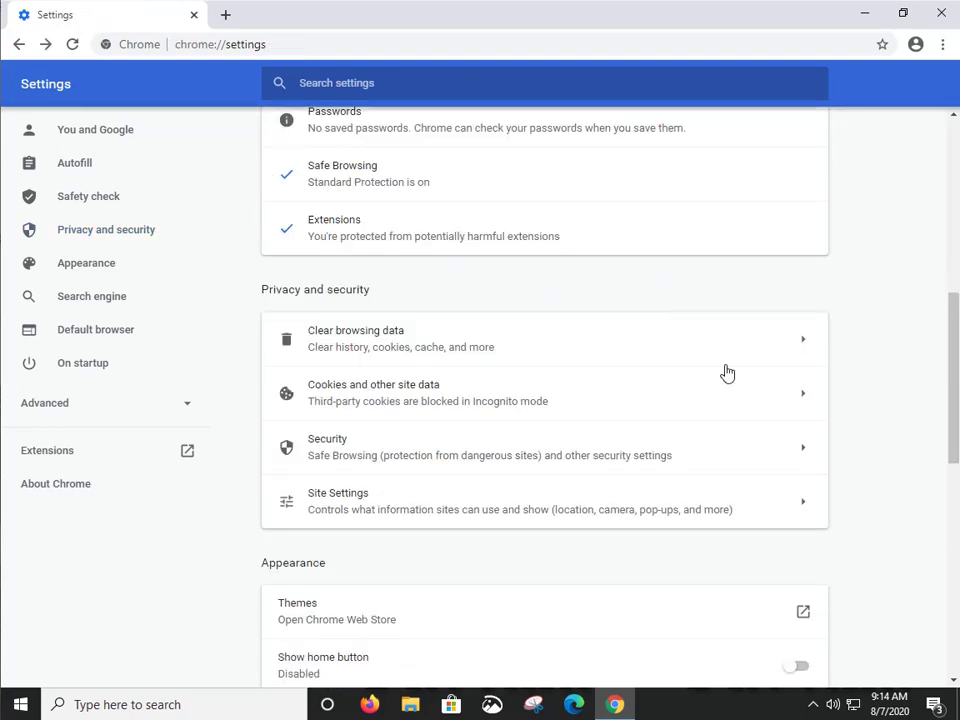
Step: Review the appearance and search engine settings, including the list of managed search engines, and return to the main settings
{"action": "scroll", "coordinate": [860, 454], "scroll_direction": "down", "scroll_amount": 5}
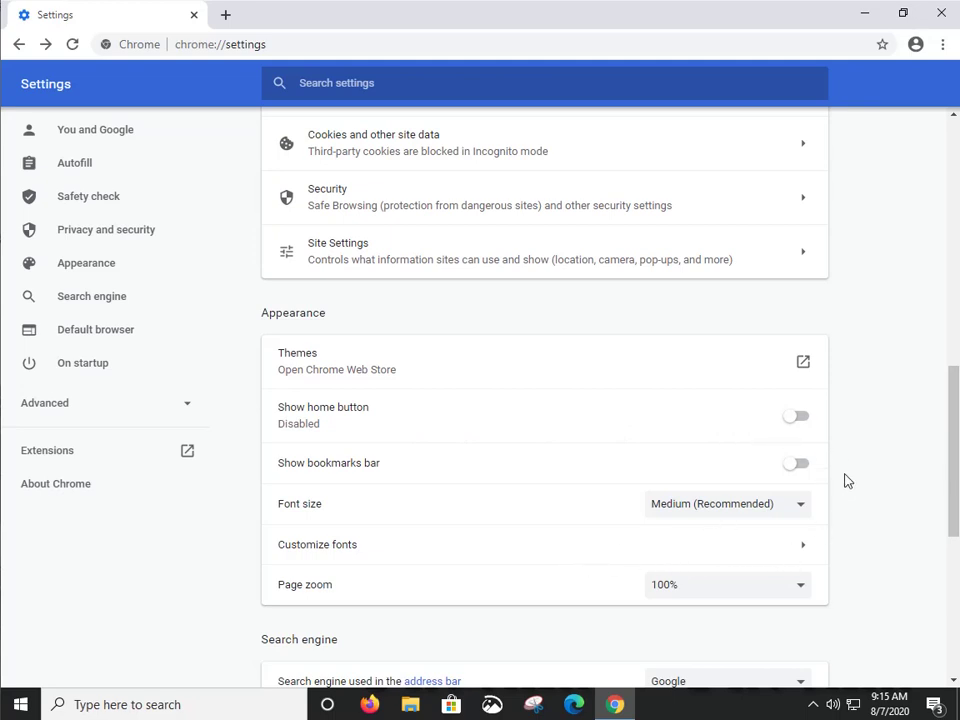
{"action": "scroll", "coordinate": [882, 484], "scroll_direction": "down", "scroll_amount": 1}
{"action": "scroll", "coordinate": [891, 484], "scroll_direction": "up", "scroll_amount": 1}
{"action": "scroll", "coordinate": [891, 484], "scroll_direction": "down", "scroll_amount": 3}
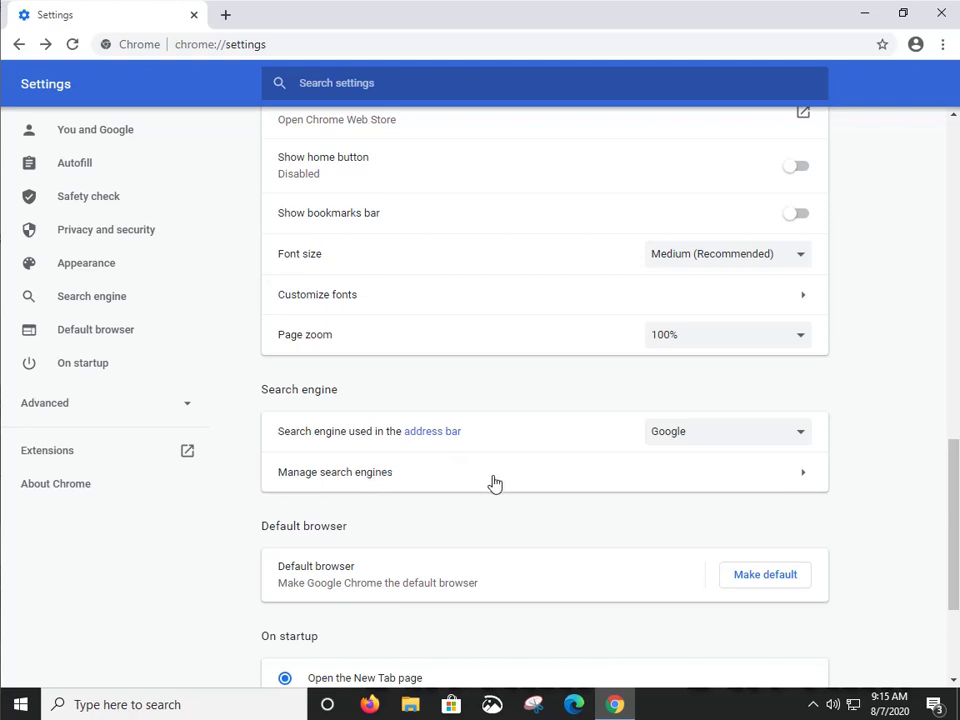
{"action": "left_click", "coordinate": [805, 479]}
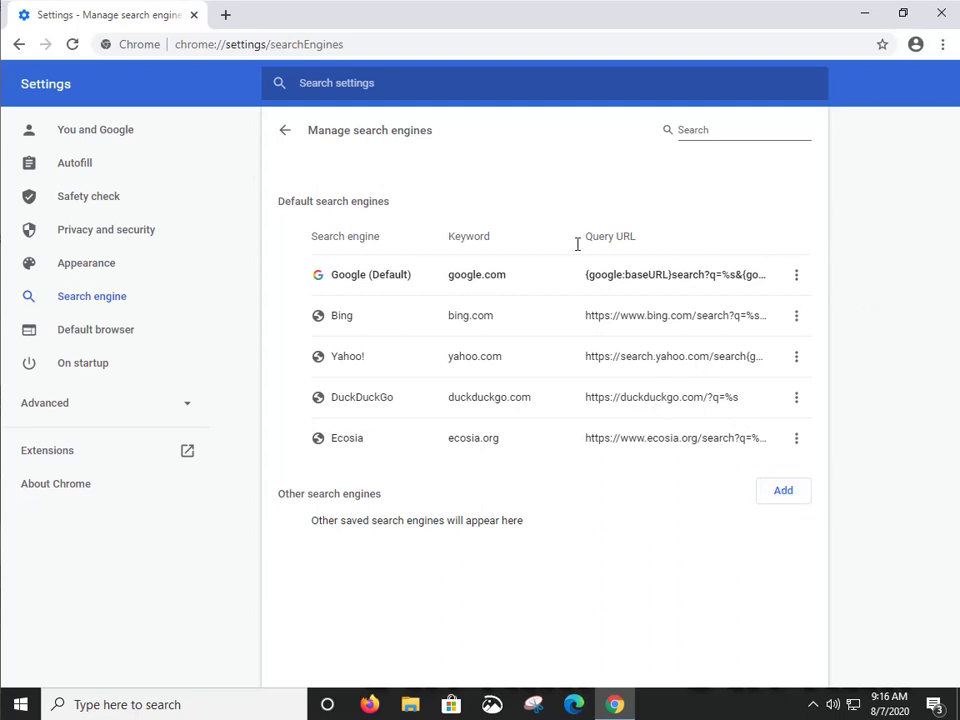
{"action": "left_click", "coordinate": [284, 133]}
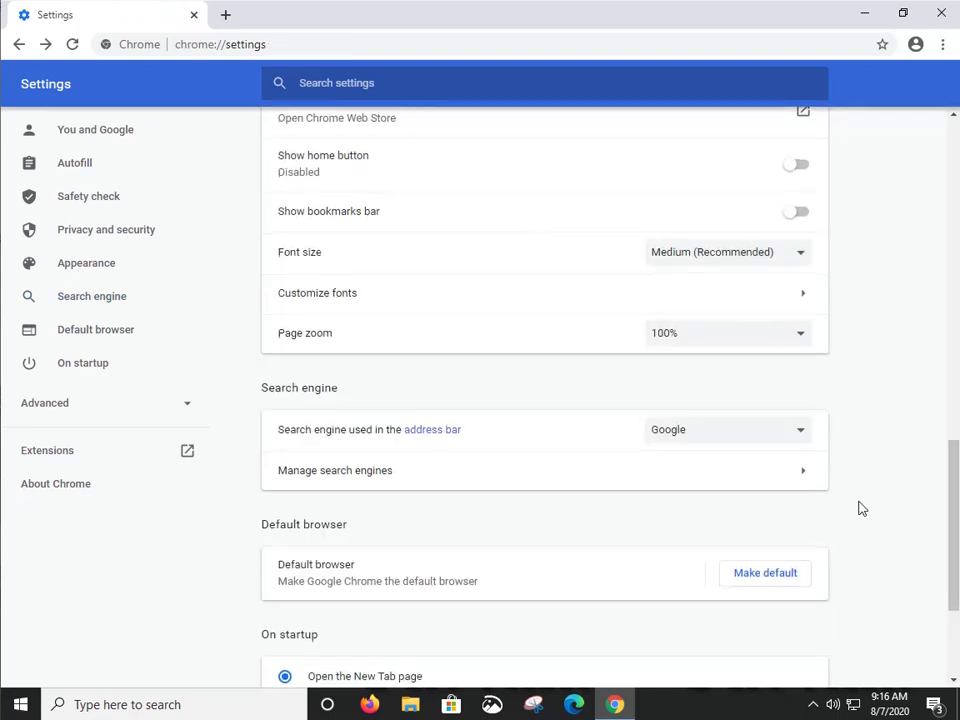
Step: Try the startup option for opening a specific page or set of pages, and switch back to opening the New Tab page
{"action": "scroll", "coordinate": [859, 508], "scroll_direction": "down", "scroll_amount": 3}
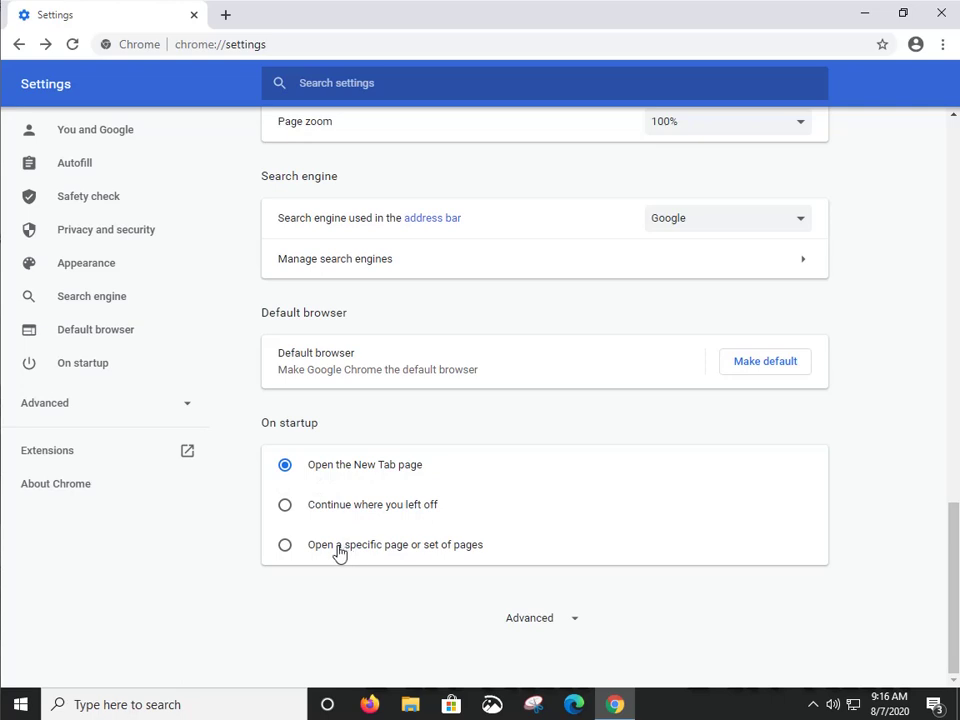
{"action": "left_click", "coordinate": [285, 545]}
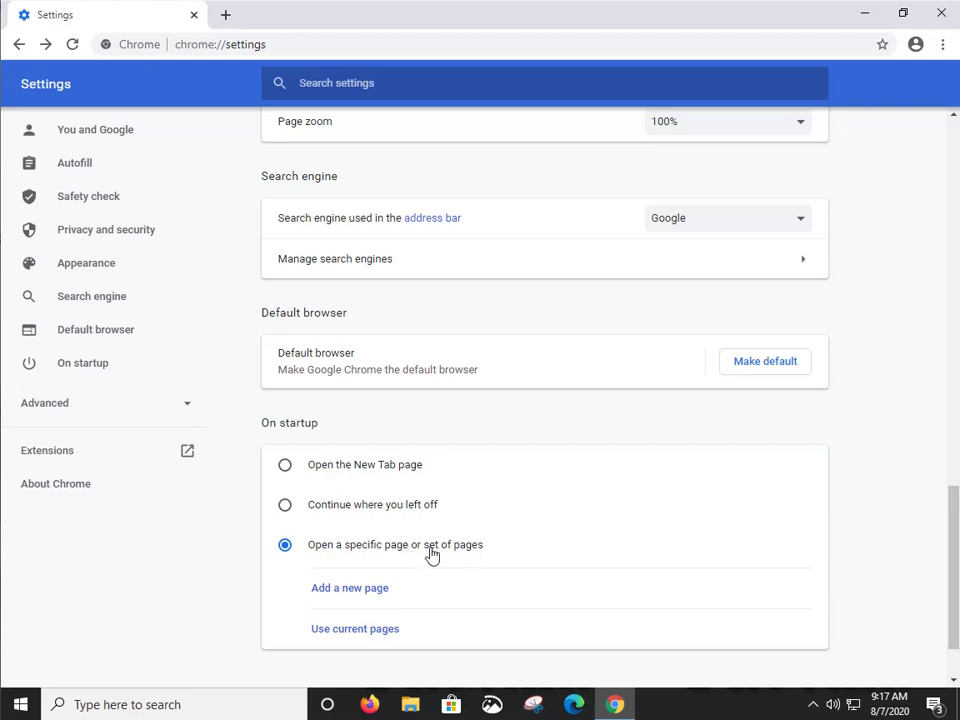
{"action": "scroll", "coordinate": [890, 546], "scroll_direction": "down", "scroll_amount": 2}
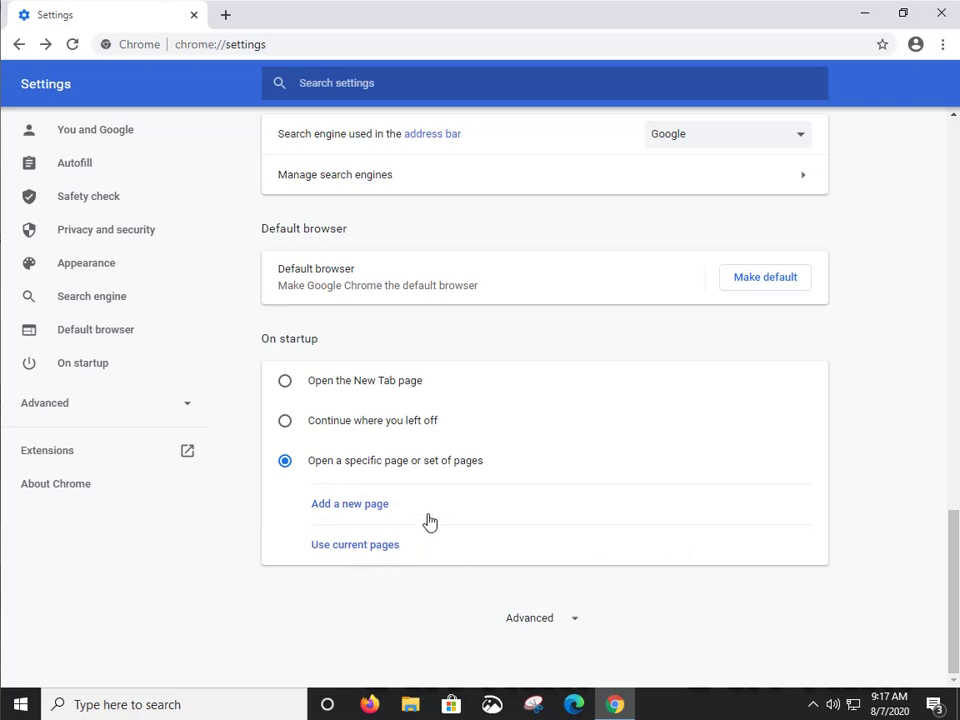
{"action": "left_click", "coordinate": [288, 388]}
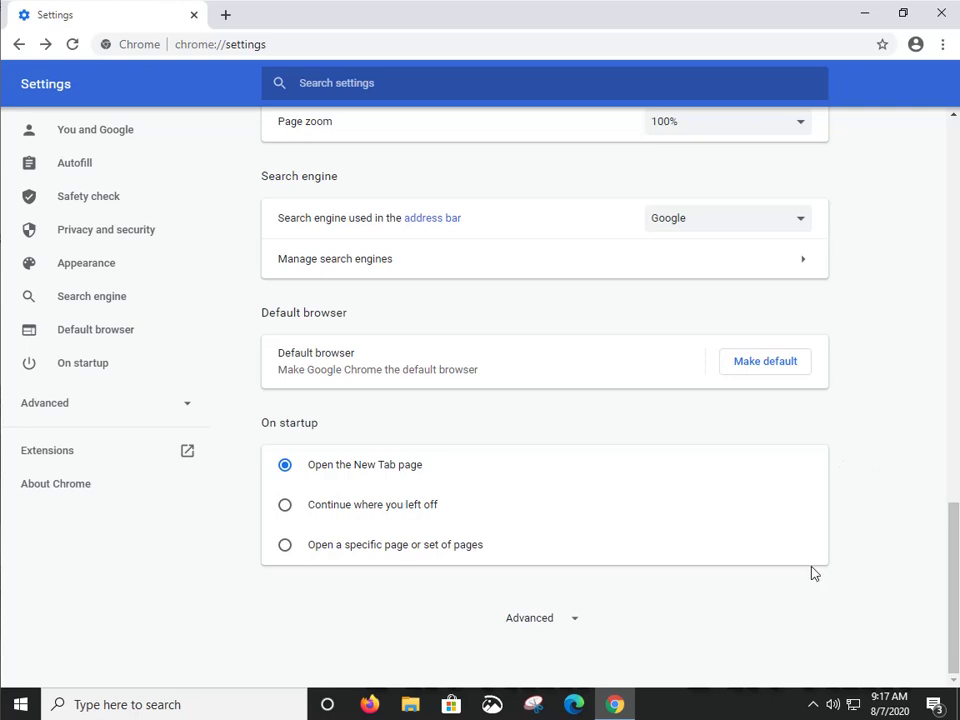
Step: Expand the advanced settings and turn on asking where to save each file before downloading
{"action": "left_click", "coordinate": [519, 626]}
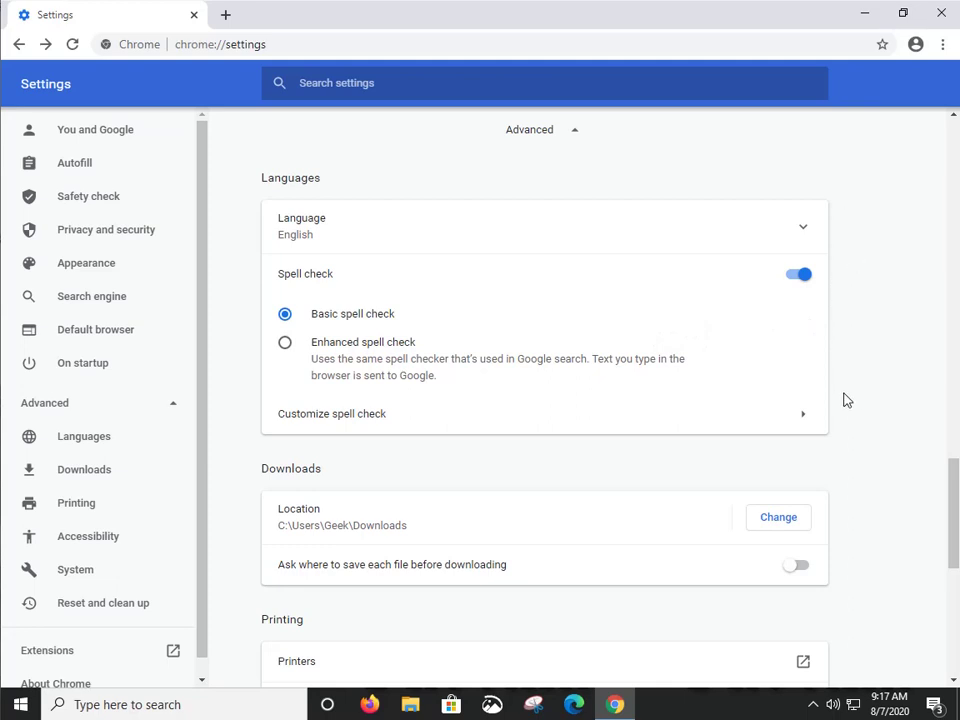
{"action": "scroll", "coordinate": [874, 454], "scroll_direction": "down", "scroll_amount": 2}
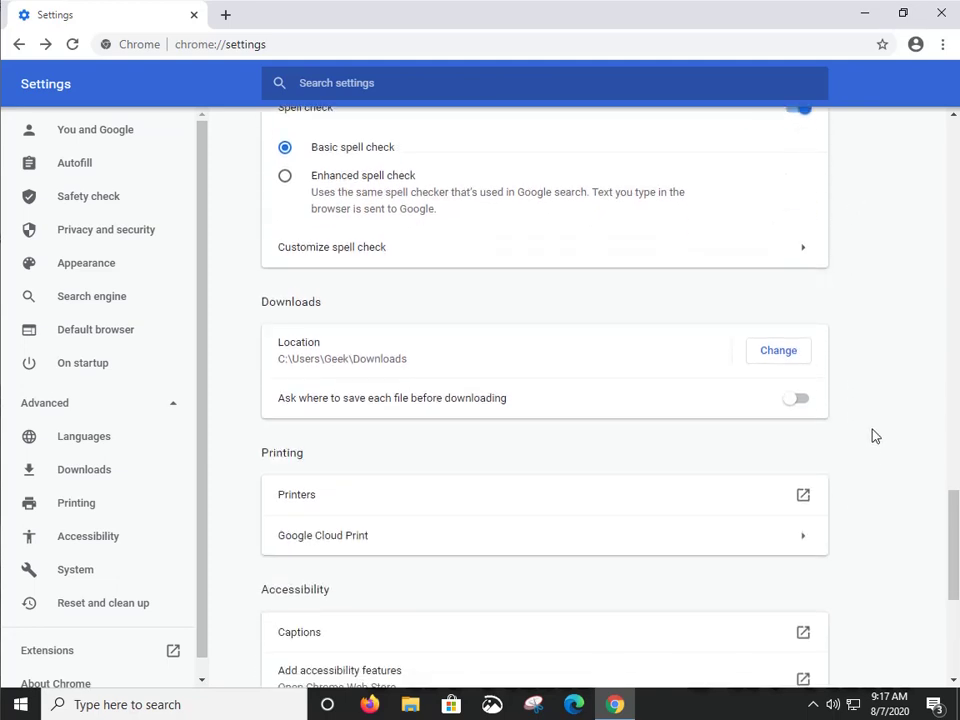
{"action": "left_click", "coordinate": [806, 407]}
Step: Review the printing, accessibility and system settings, toggling the option to continue running background apps on and back off
{"action": "scroll", "coordinate": [896, 416], "scroll_direction": "down", "scroll_amount": 1}
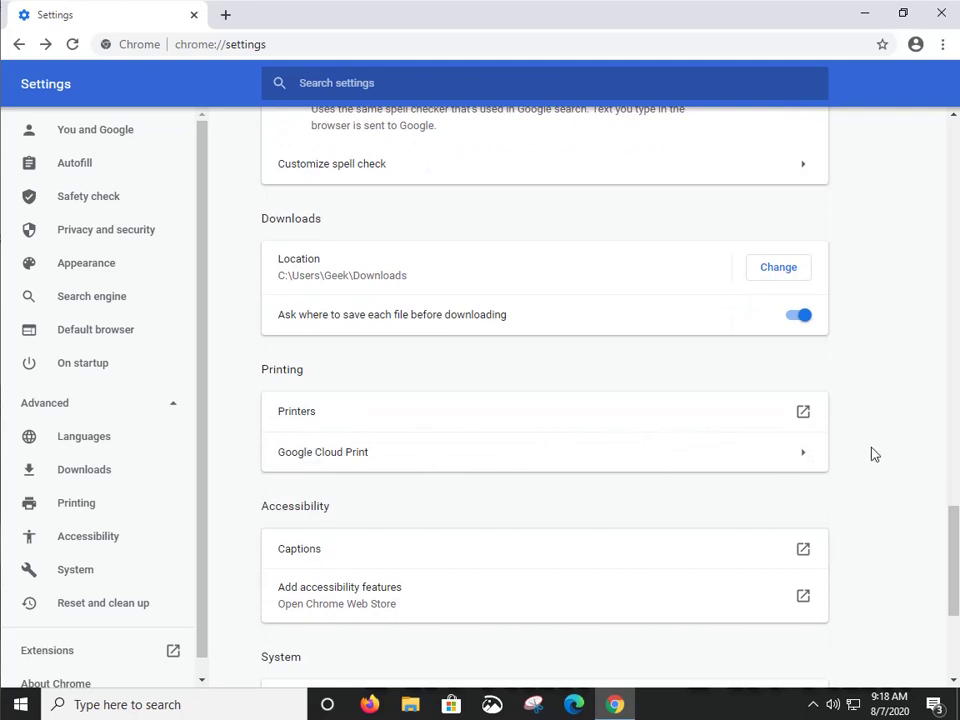
{"action": "scroll", "coordinate": [861, 454], "scroll_direction": "down", "scroll_amount": 2}
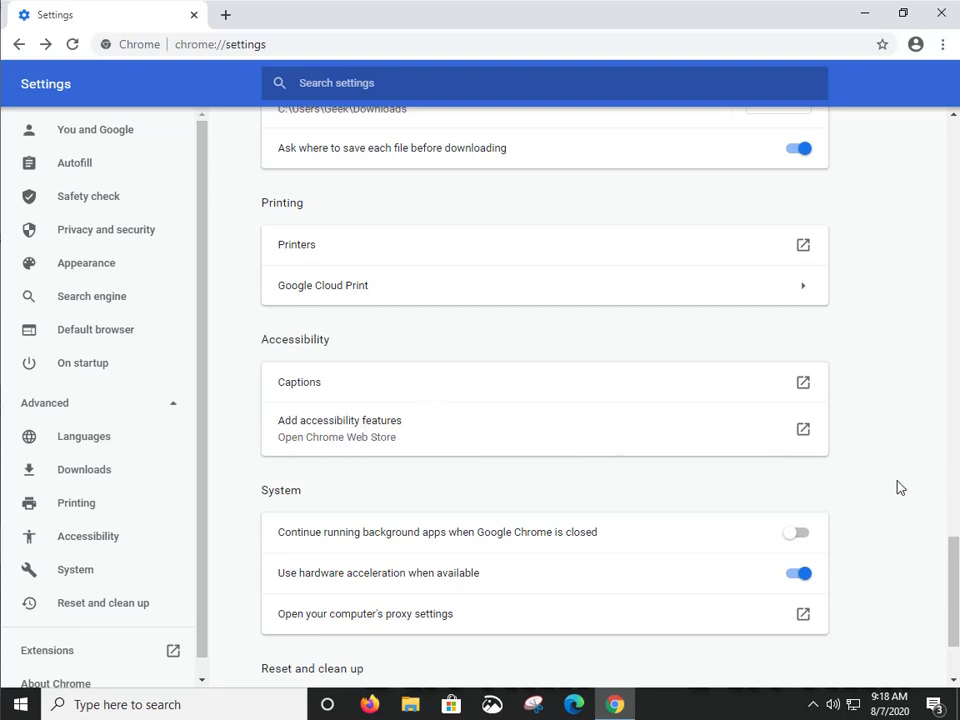
{"action": "scroll", "coordinate": [898, 475], "scroll_direction": "down", "scroll_amount": 1}
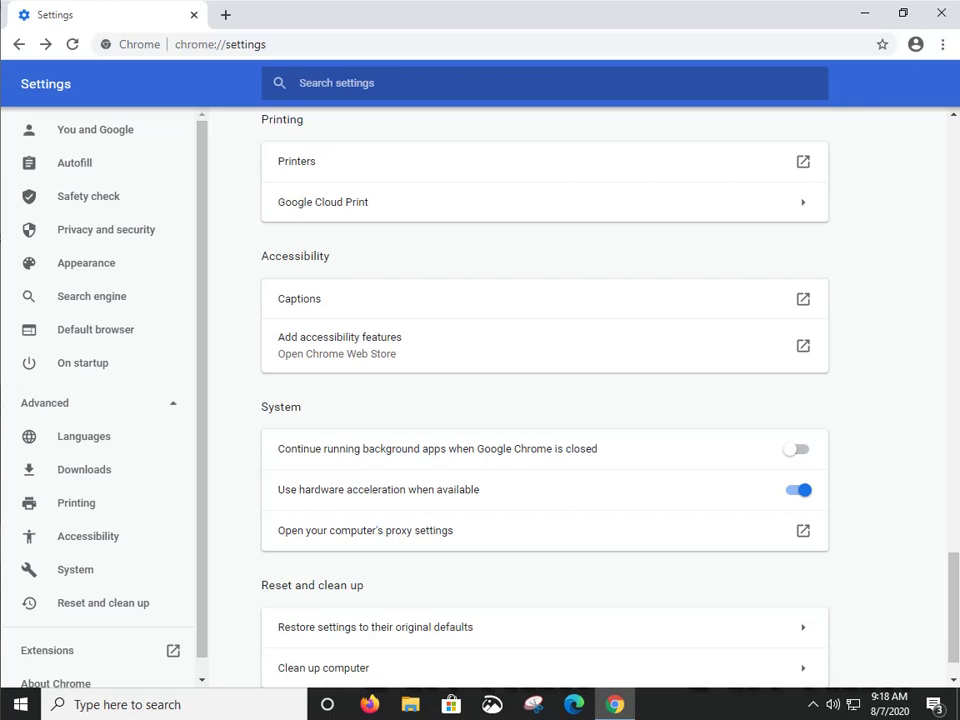
{"action": "left_click", "coordinate": [799, 453]}
{"action": "left_click", "coordinate": [791, 455]}
Step: Check the reset settings confirmation and the computer cleanup page, leaving both without resetting or scanning
{"action": "scroll", "coordinate": [853, 510], "scroll_direction": "down", "scroll_amount": 2}
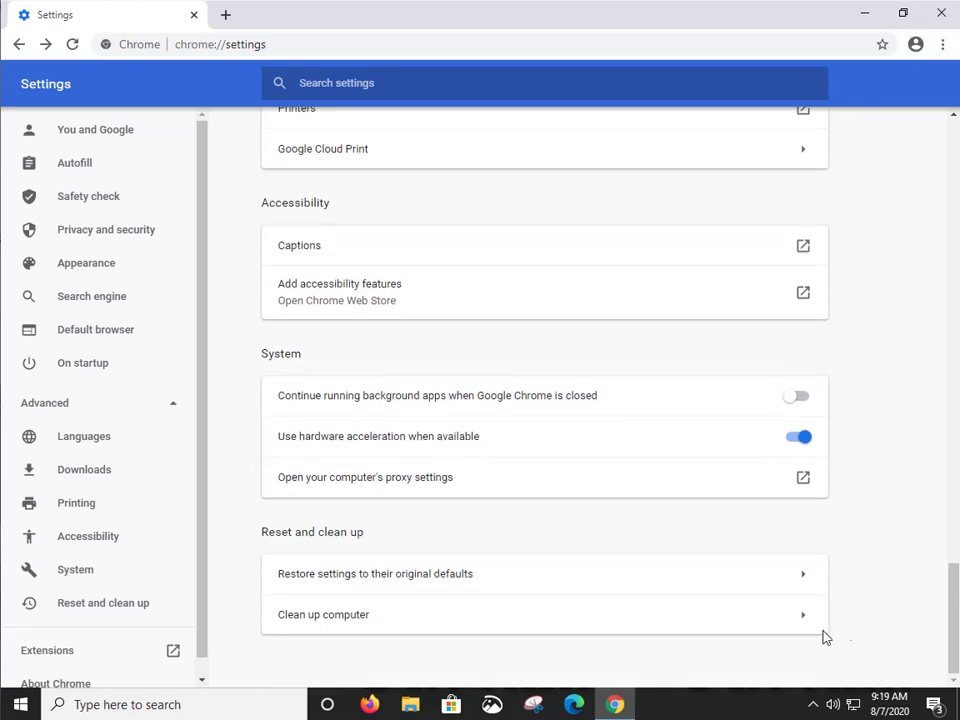
{"action": "left_click", "coordinate": [803, 577]}
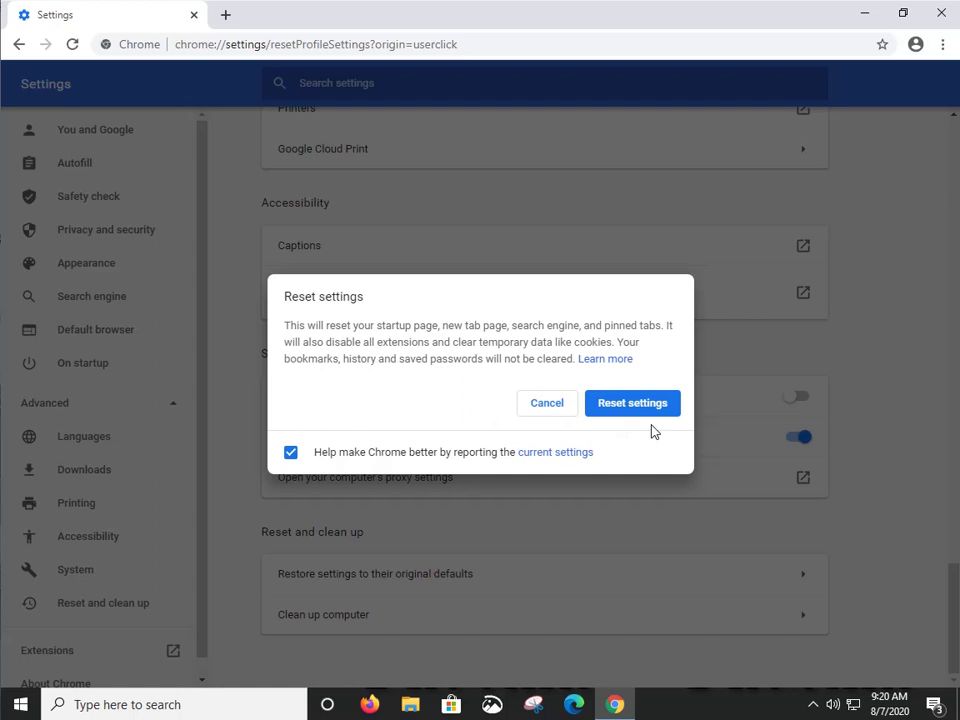
{"action": "left_click", "coordinate": [549, 406]}
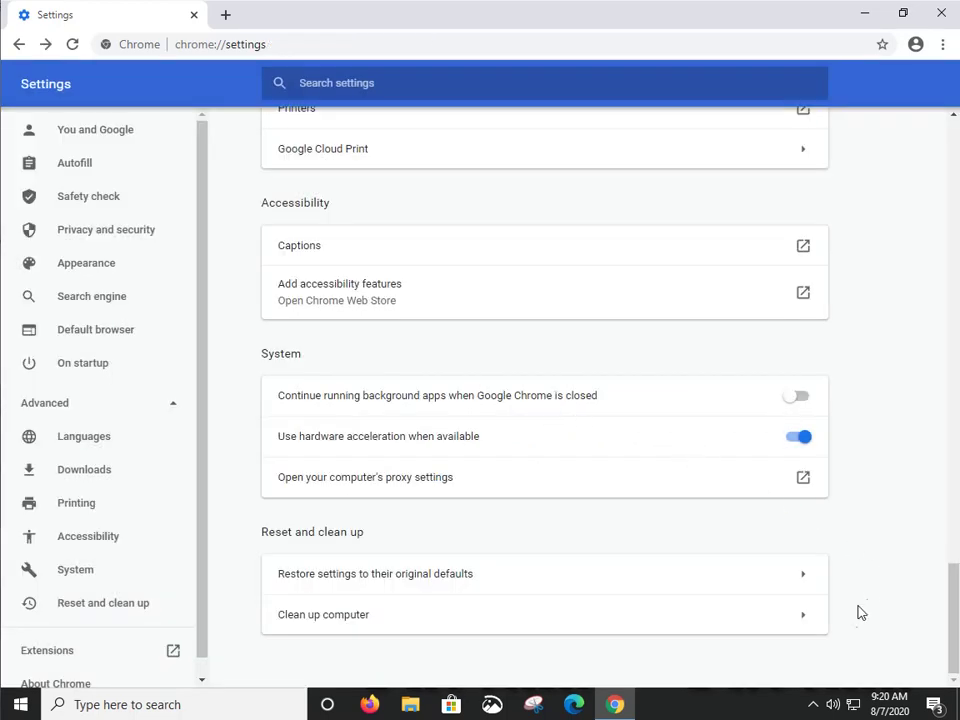
{"action": "left_click", "coordinate": [806, 622]}
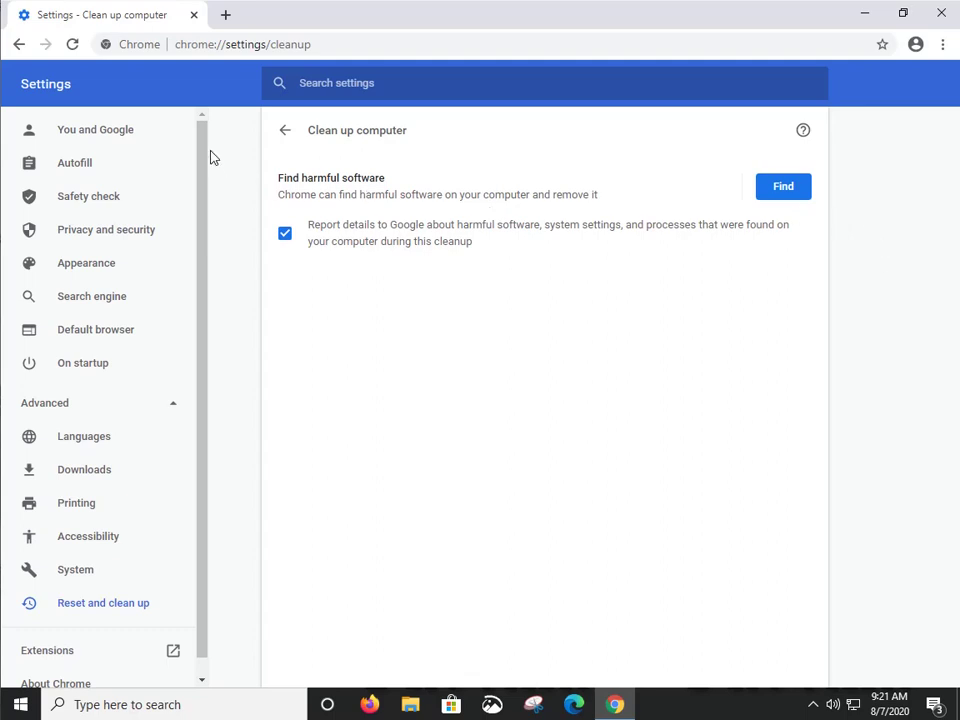
{"action": "left_click", "coordinate": [284, 135]}
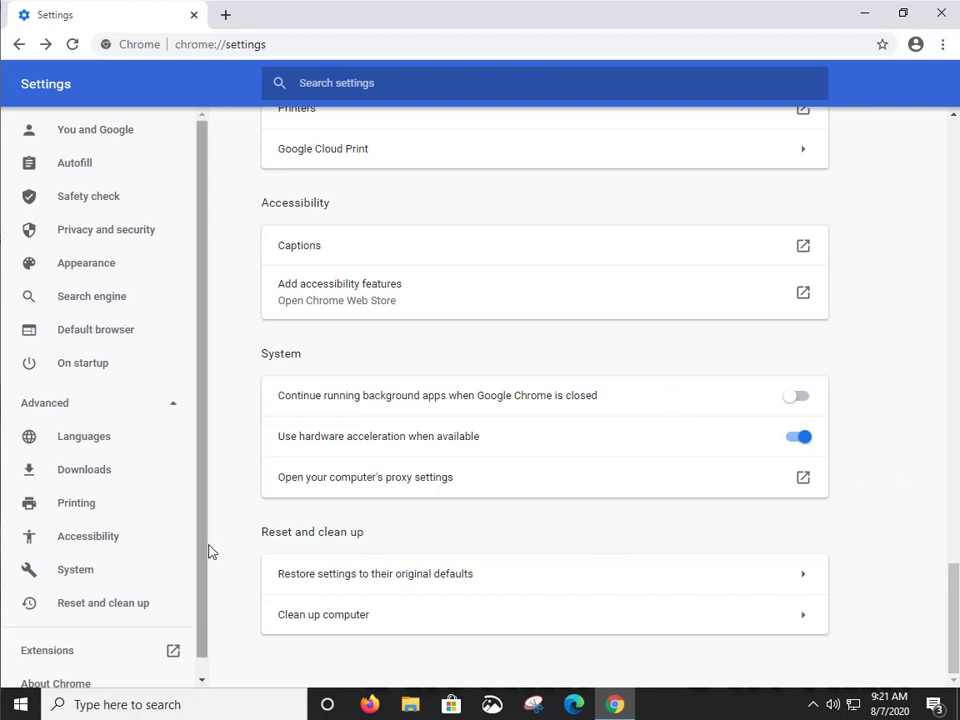
Step: Open the Extensions page and disable the Docs app
{"action": "scroll", "coordinate": [128, 530], "scroll_direction": "down", "scroll_amount": 1}
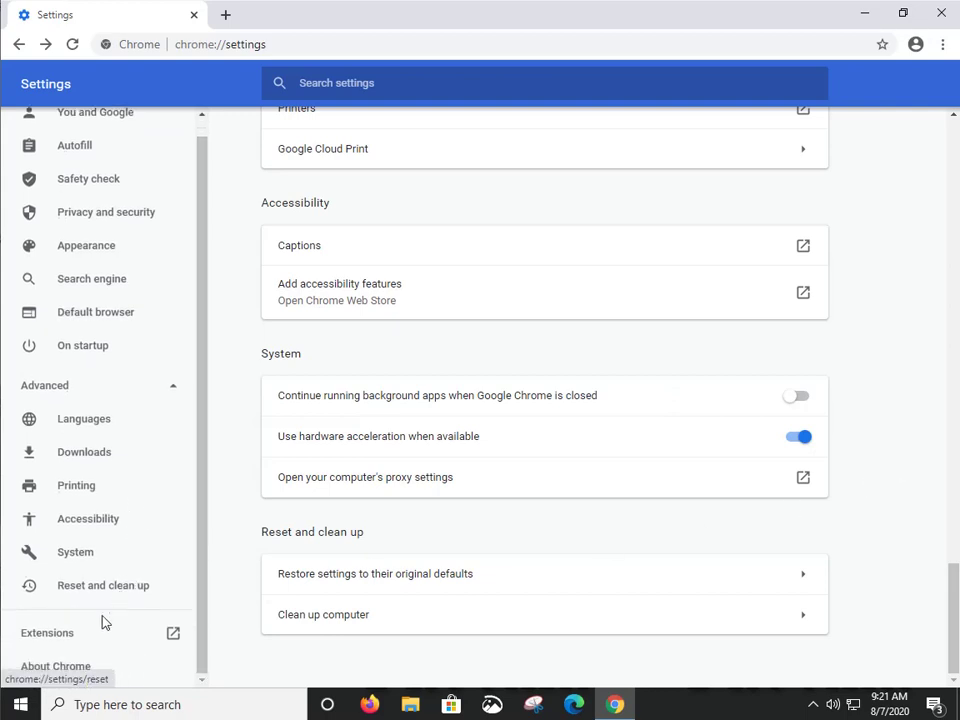
{"action": "left_click", "coordinate": [44, 633]}
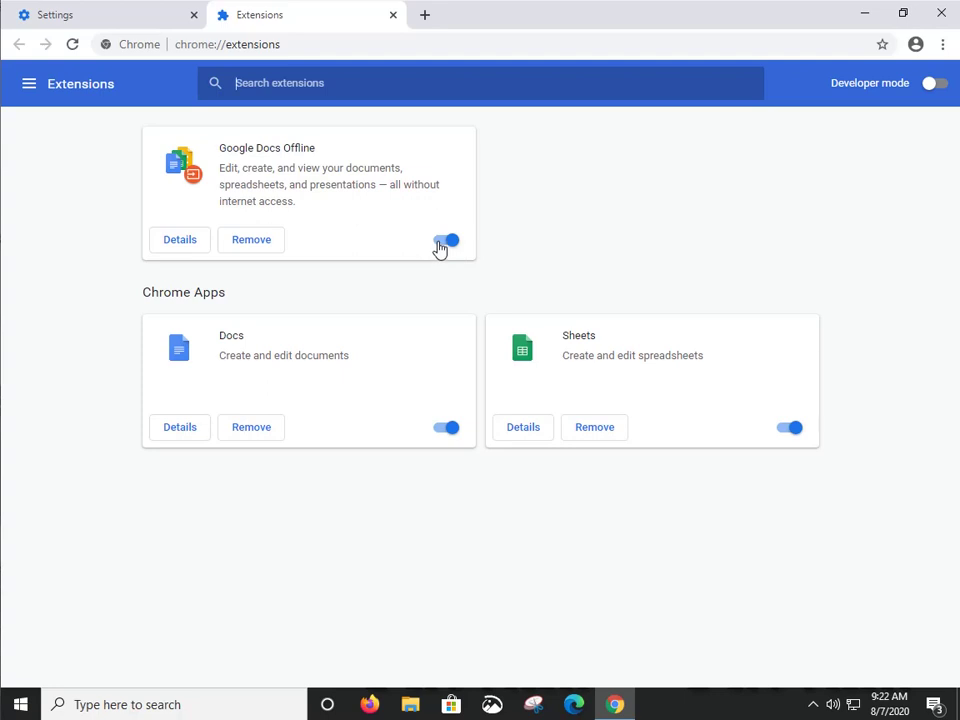
{"action": "left_click", "coordinate": [446, 428]}
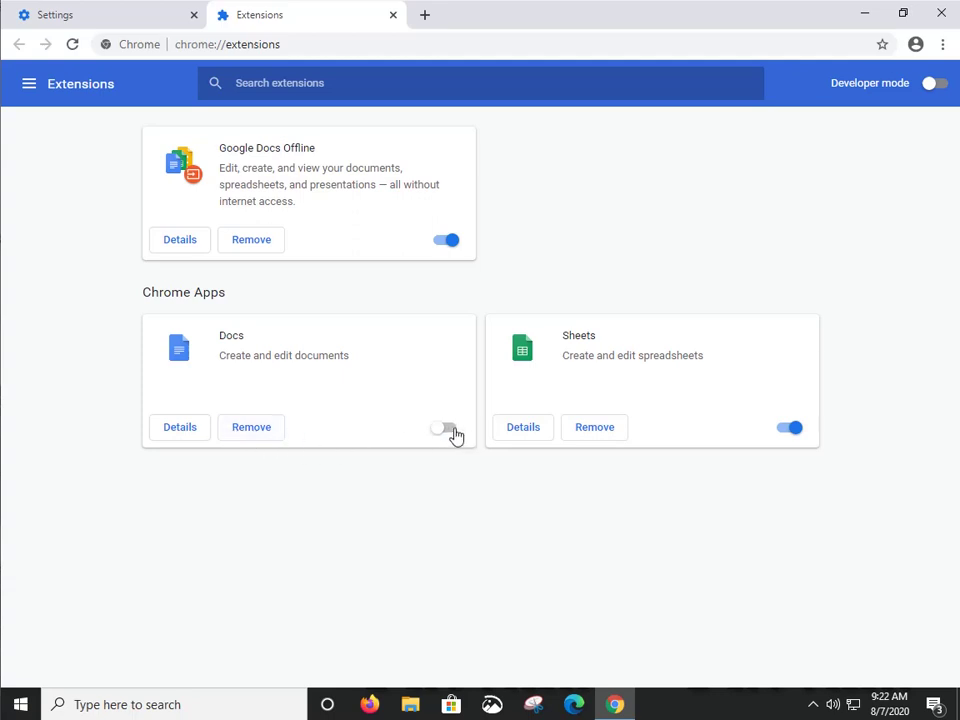
Step: Turn the Docs app back on in Extensions, glance at the Settings page again, and close Chrome
{"action": "left_click", "coordinate": [454, 435]}
{"action": "left_click", "coordinate": [104, 20]}
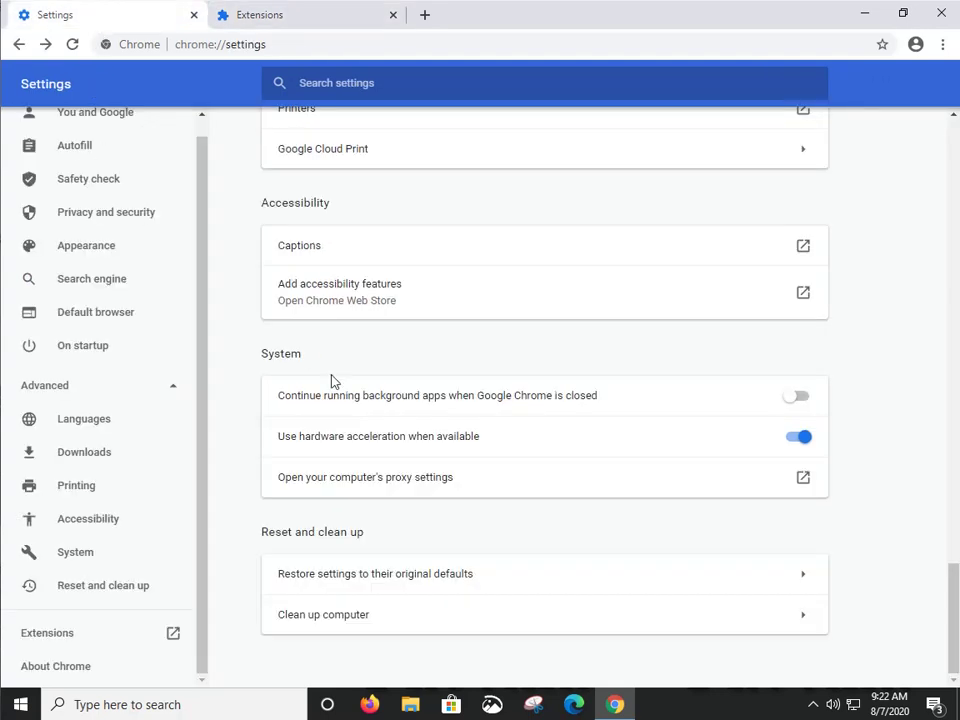
{"action": "left_click", "coordinate": [291, 16]}
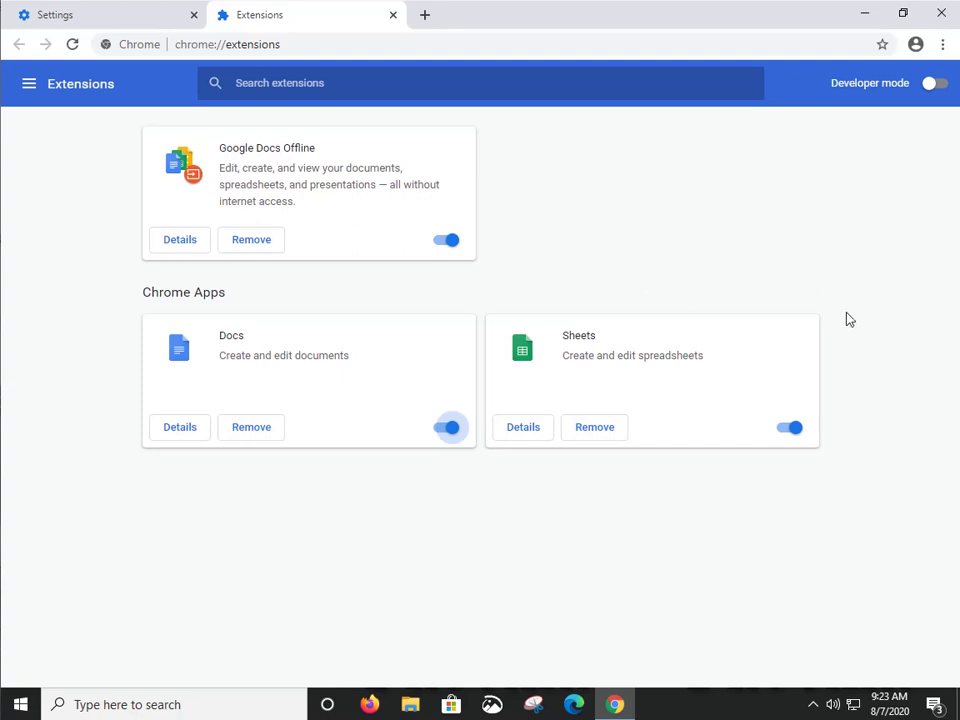
{"action": "left_click", "coordinate": [941, 14]}
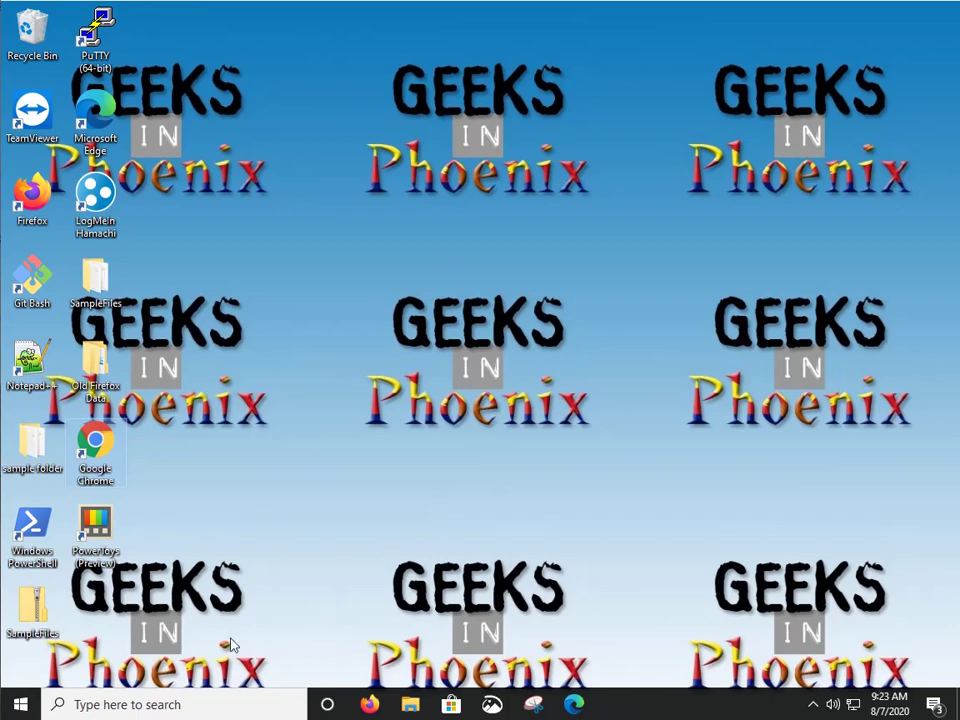
Step: Open the Apps & features page in Windows Settings
{"action": "left_click", "coordinate": [20, 706]}
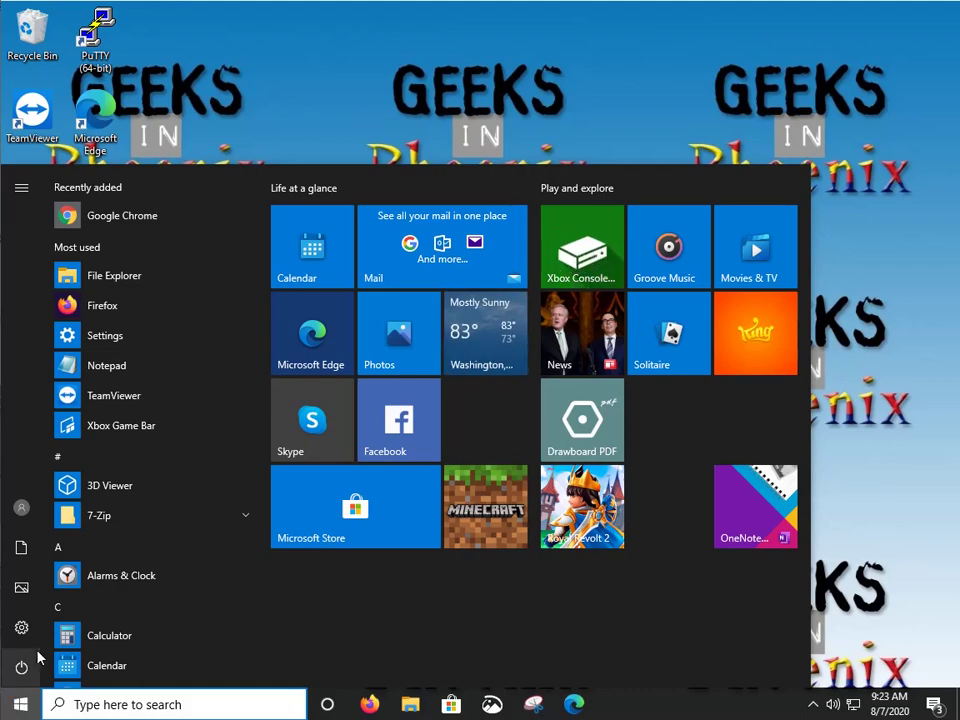
{"action": "mouse_move", "coordinate": [23, 628]}
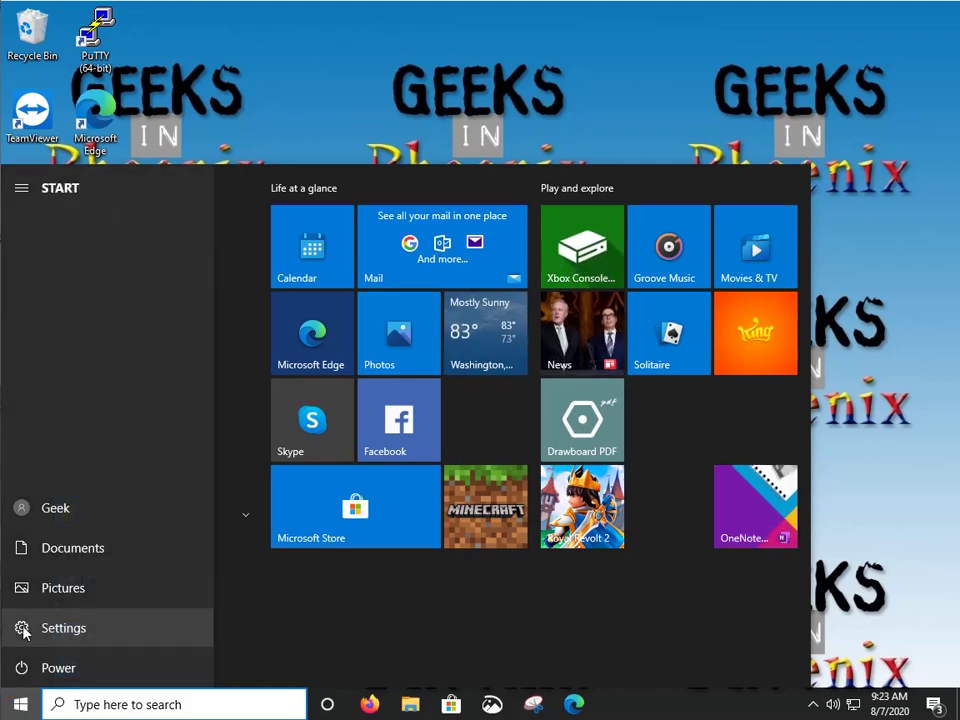
{"action": "left_click", "coordinate": [60, 630]}
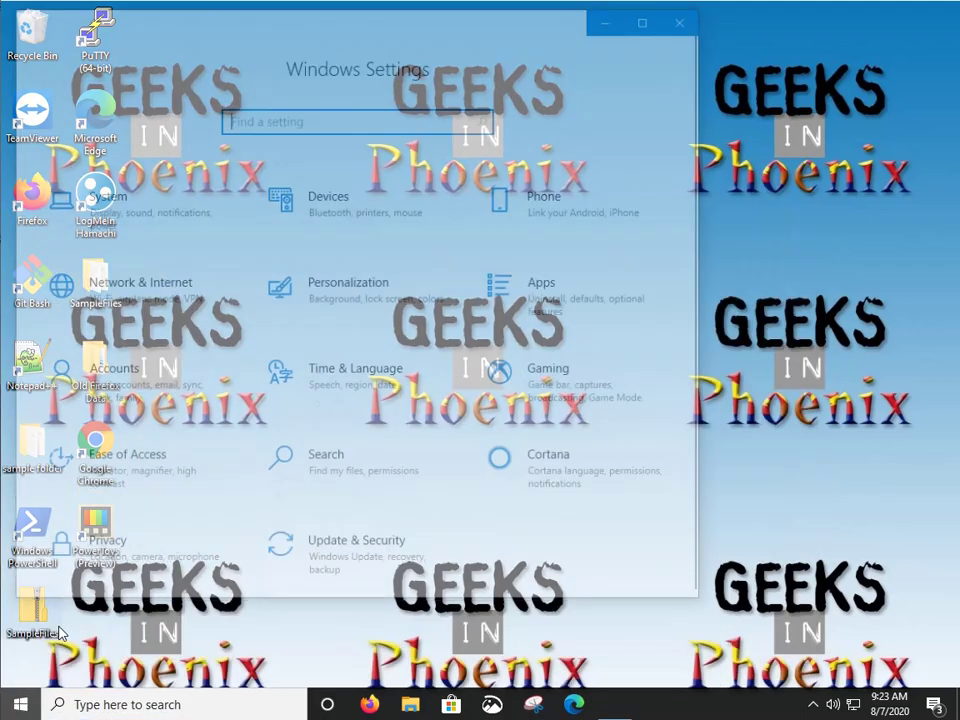
{"action": "left_click", "coordinate": [548, 306]}
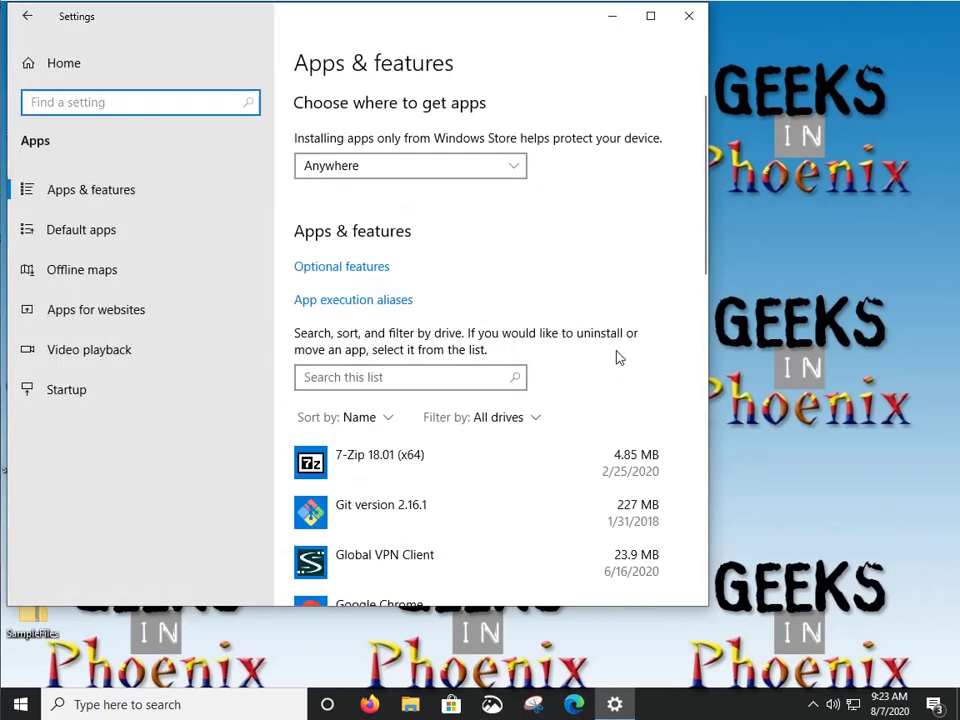
Step: Find Google Chrome among the installed apps, expand its entry to show the uninstall option, and close Windows Settings
{"action": "scroll", "coordinate": [617, 358], "scroll_direction": "down", "scroll_amount": 5}
{"action": "scroll", "coordinate": [617, 358], "scroll_direction": "down", "scroll_amount": 2}
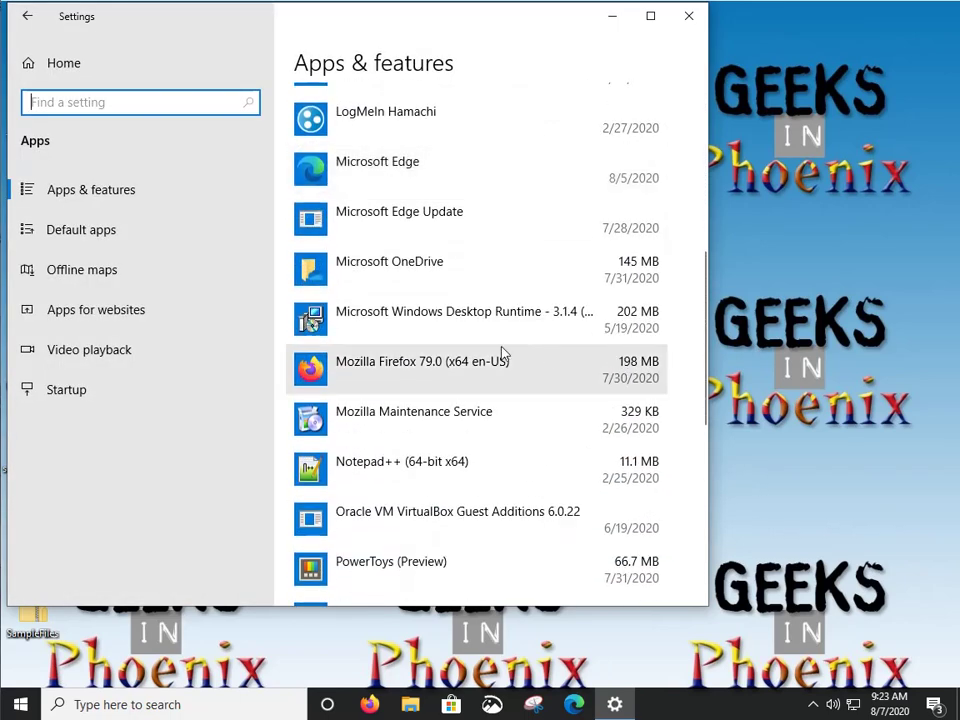
{"action": "scroll", "coordinate": [476, 357], "scroll_direction": "up", "scroll_amount": 4}
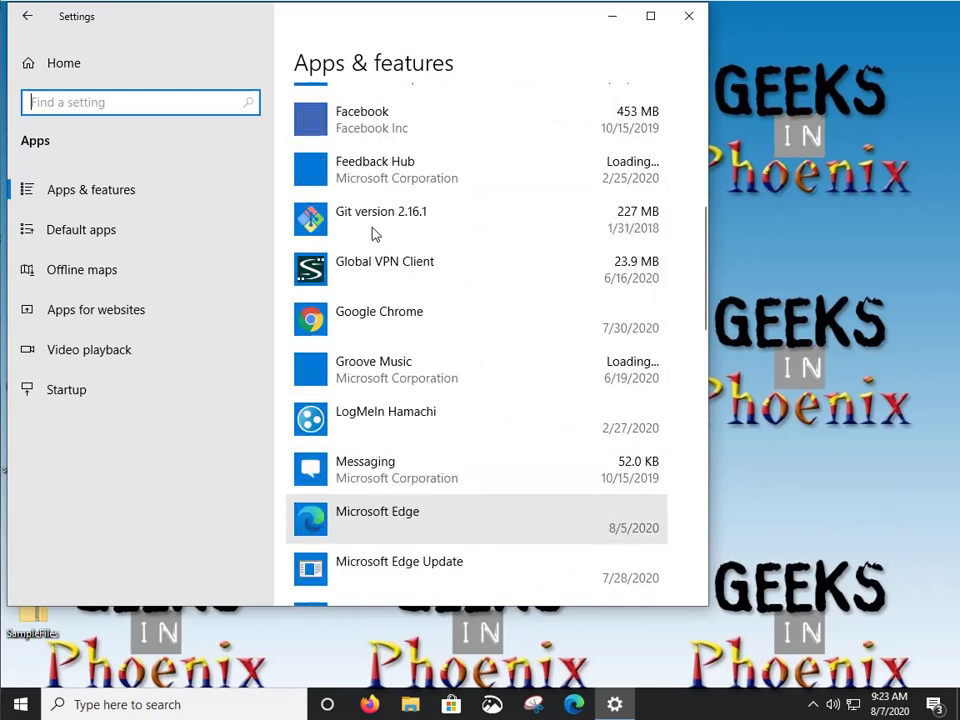
{"action": "scroll", "coordinate": [380, 260], "scroll_direction": "up", "scroll_amount": 2}
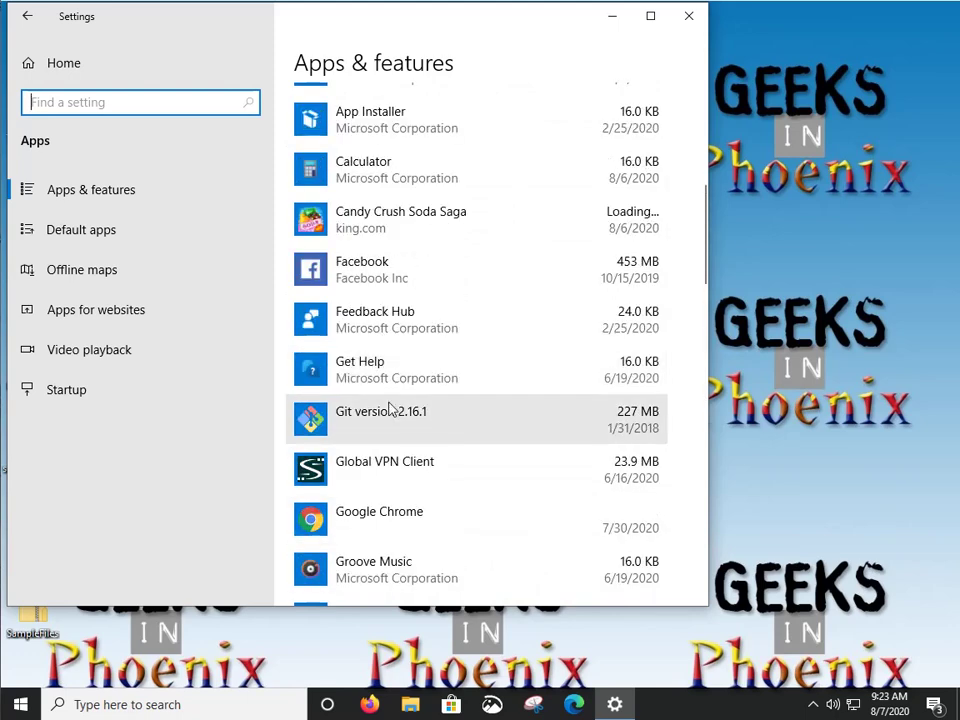
{"action": "scroll", "coordinate": [415, 409], "scroll_direction": "down", "scroll_amount": 1}
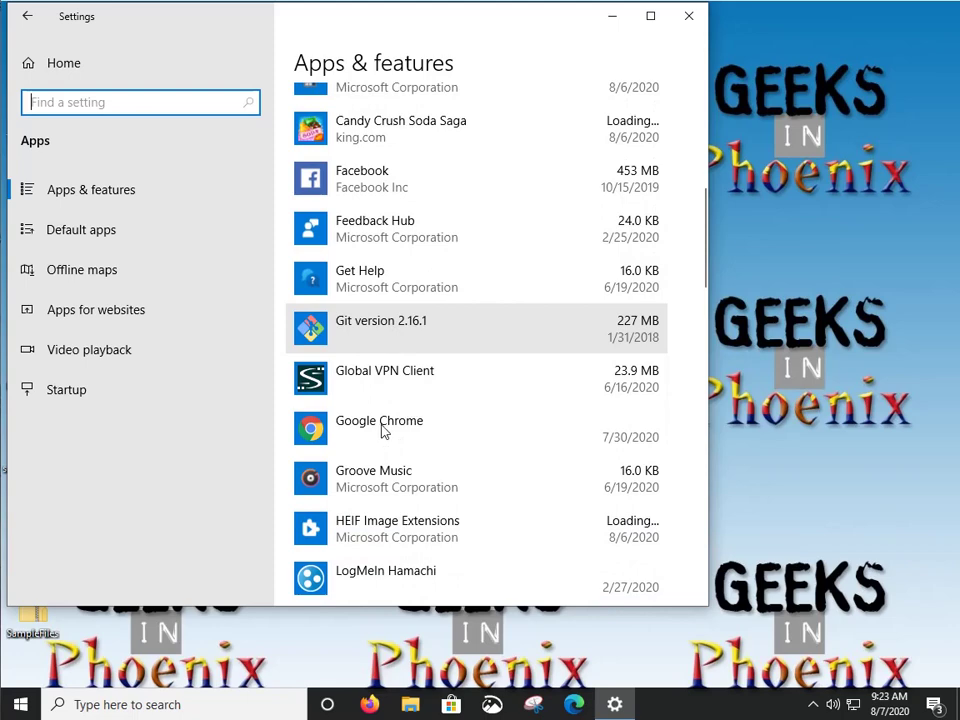
{"action": "left_click", "coordinate": [381, 432]}
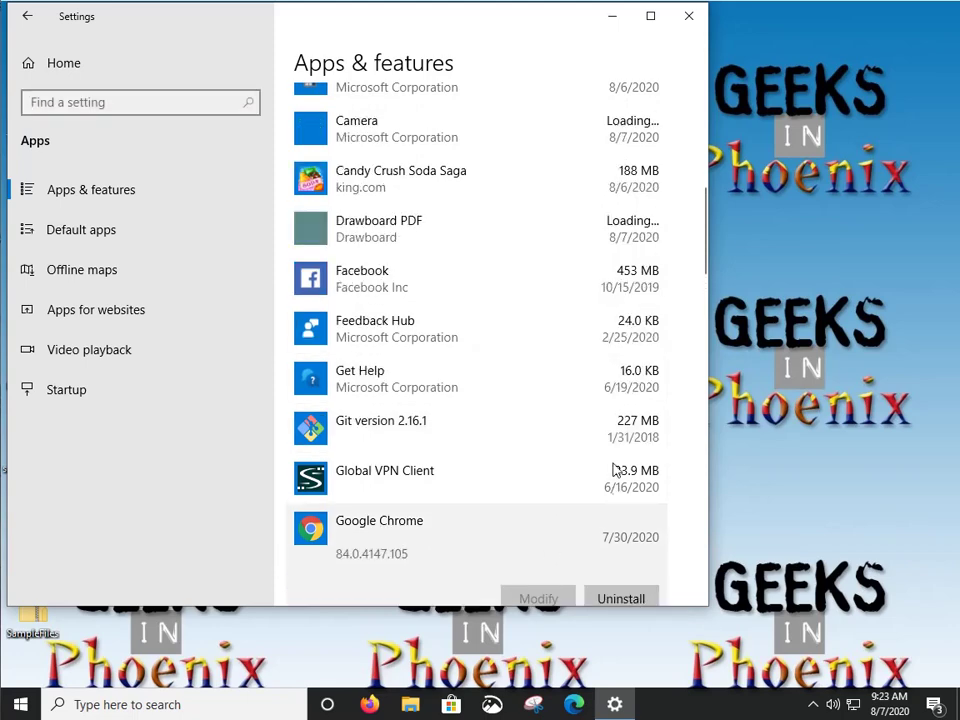
{"action": "left_click", "coordinate": [688, 16]}
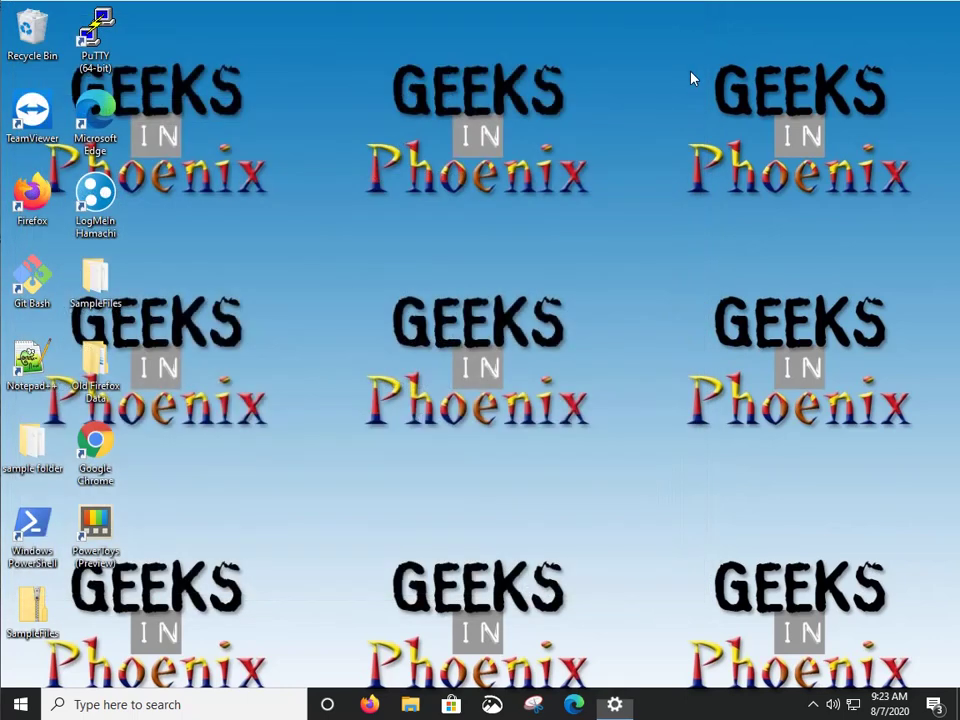
Step: Search Windows for "control" and open the Control Panel
{"action": "left_click", "coordinate": [147, 706]}
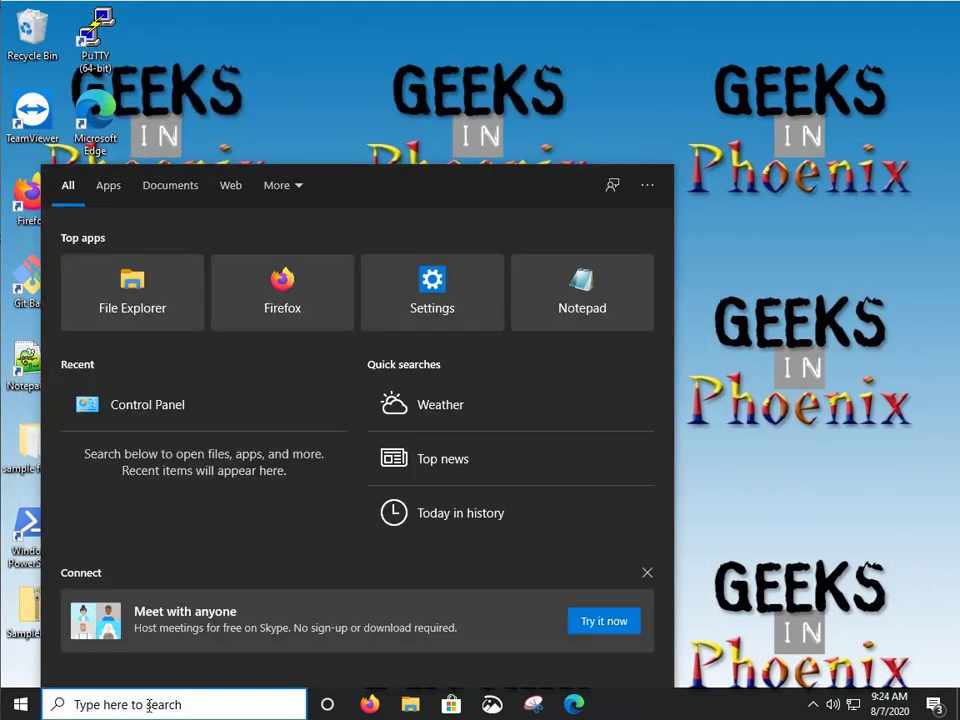
{"action": "type", "text": "co"}
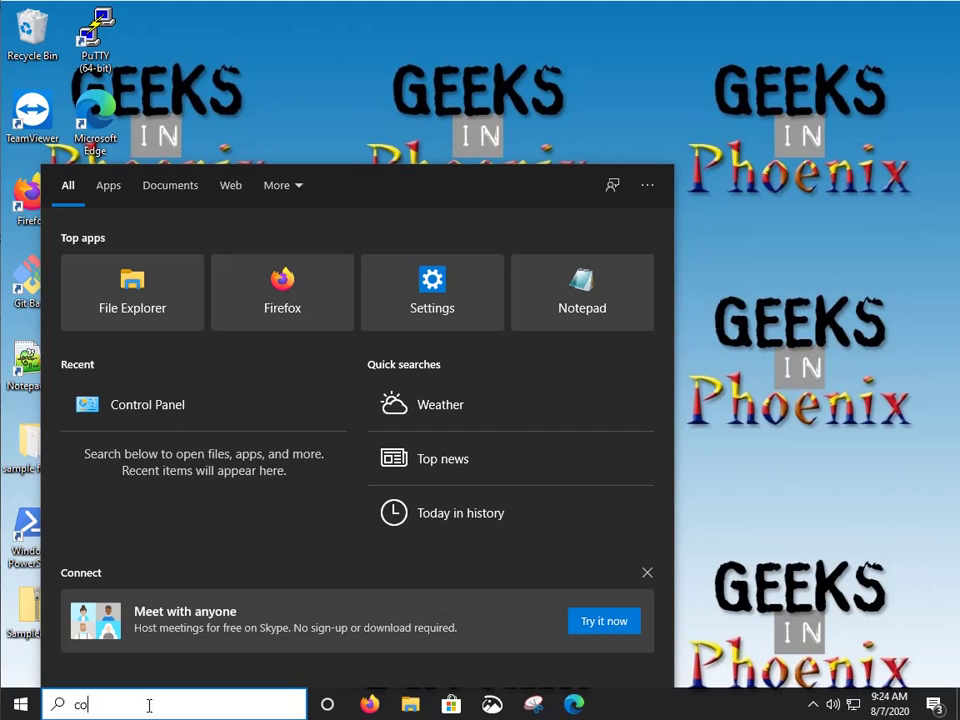
{"action": "type", "text": "nrol"}
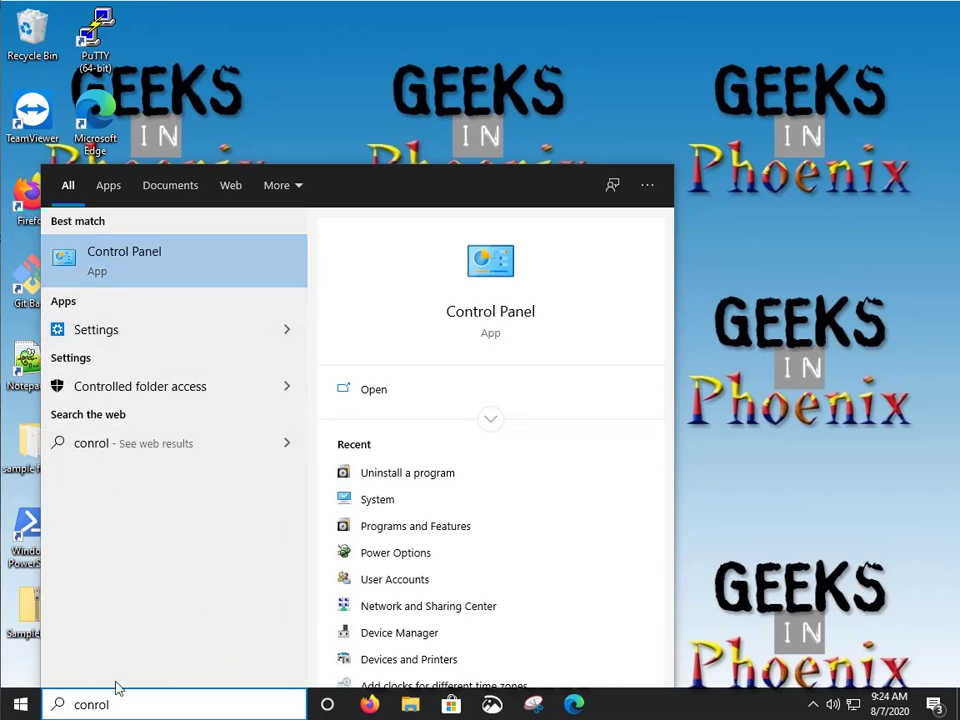
{"action": "key", "text": "Left"}
{"action": "key", "text": "Left"}
{"action": "key", "text": "Left"}
{"action": "type", "text": "t"}
{"action": "left_click", "coordinate": [111, 272]}
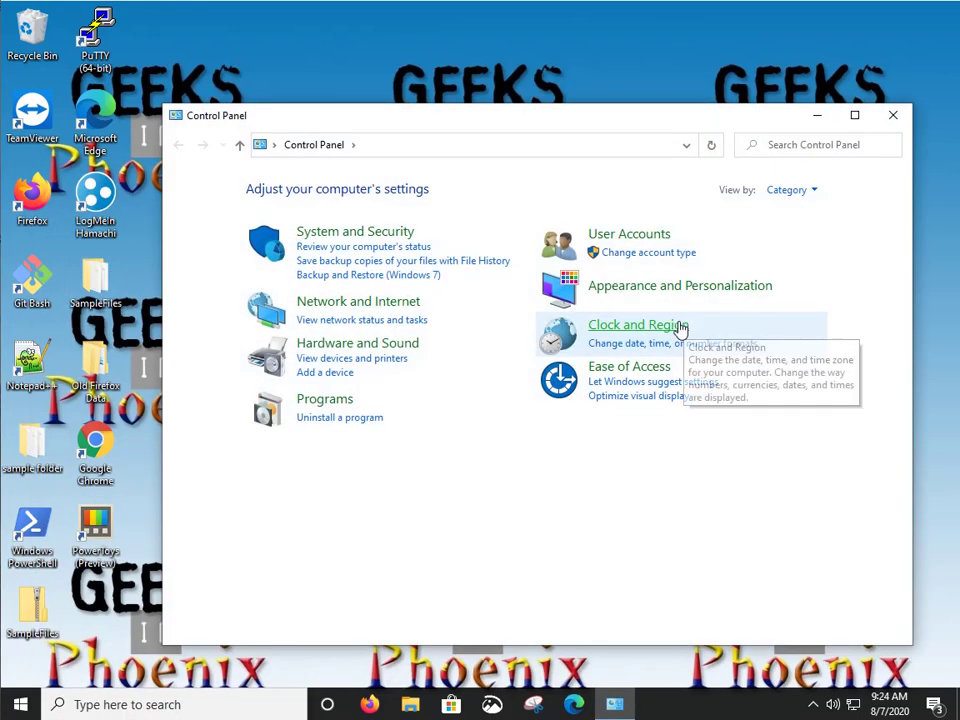
Step: Open the Control Panel's list of programs to uninstall, select Google Chrome, and close the window without uninstalling it
{"action": "left_click", "coordinate": [338, 419]}
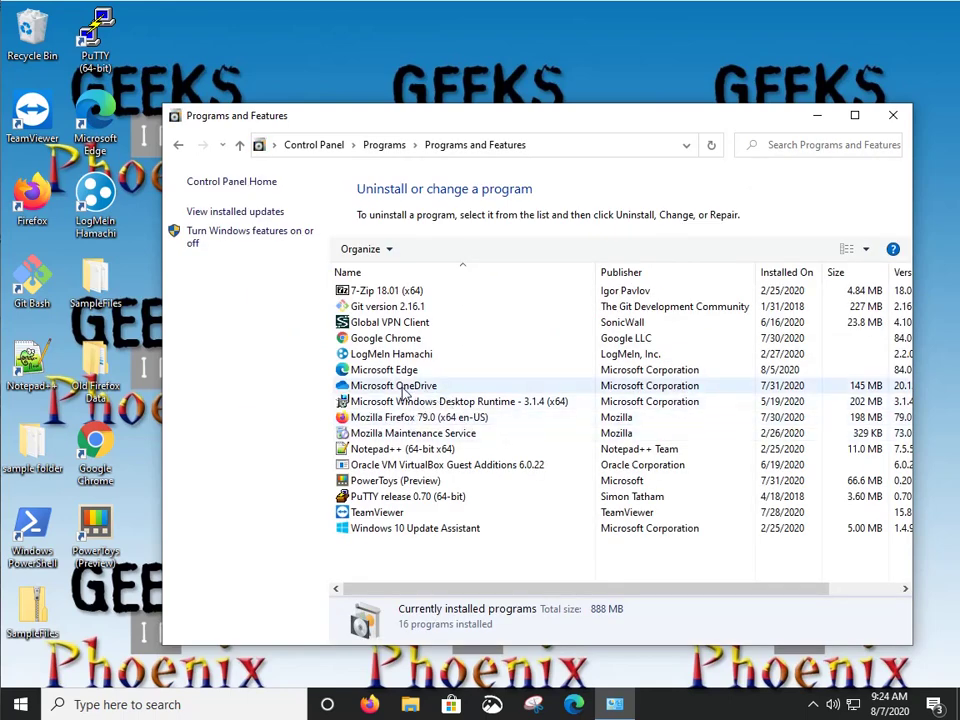
{"action": "left_click", "coordinate": [372, 342]}
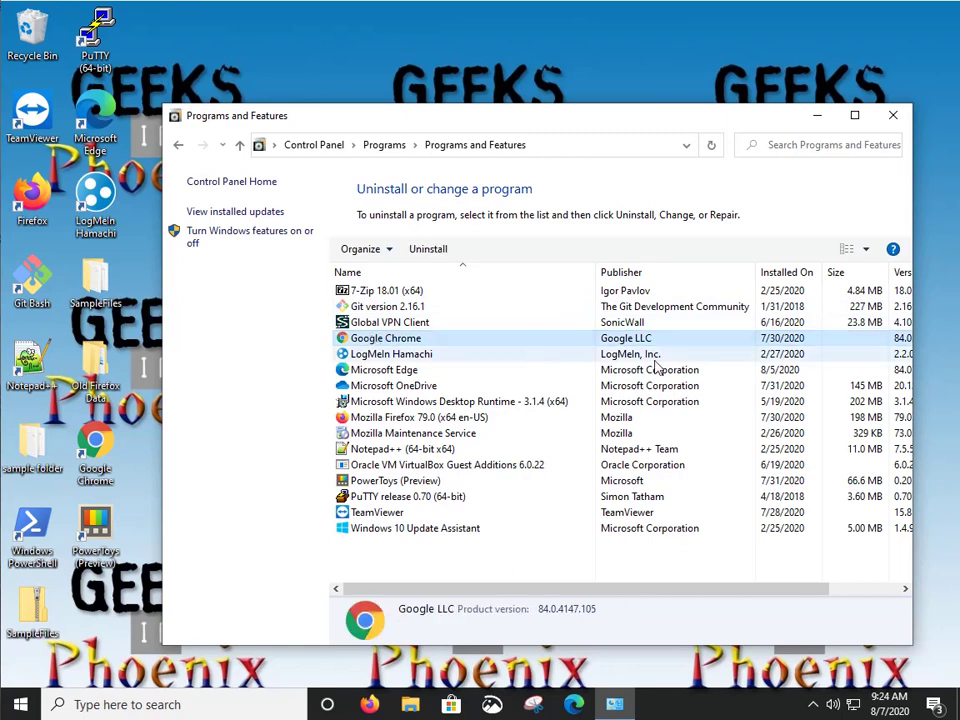
{"action": "left_click", "coordinate": [894, 117]}
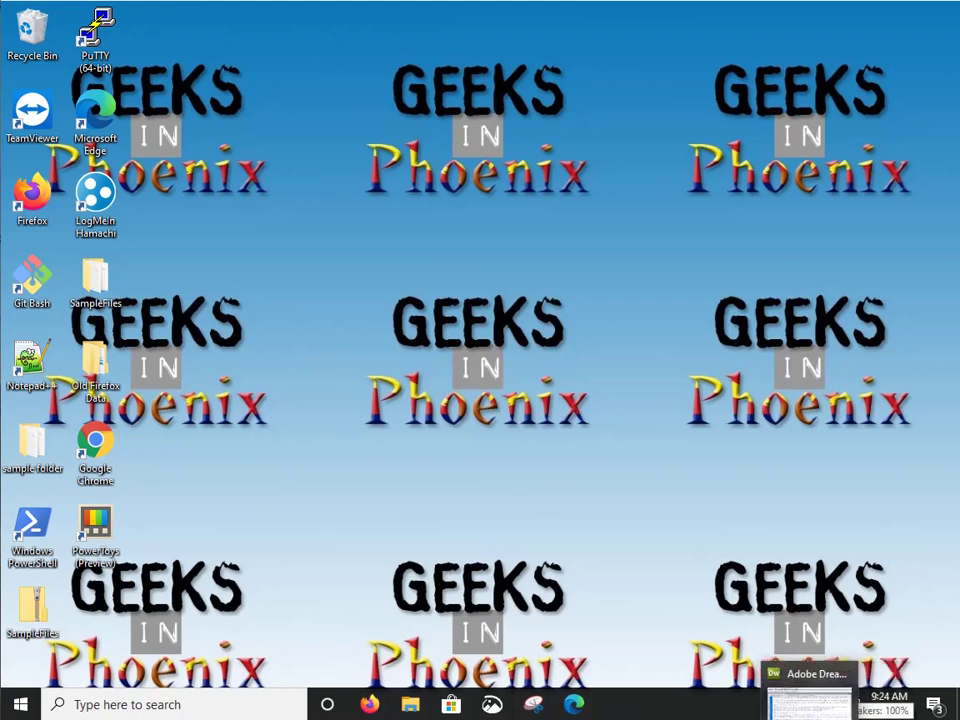
{"action": "mouse_move", "coordinate": [850, 706]}
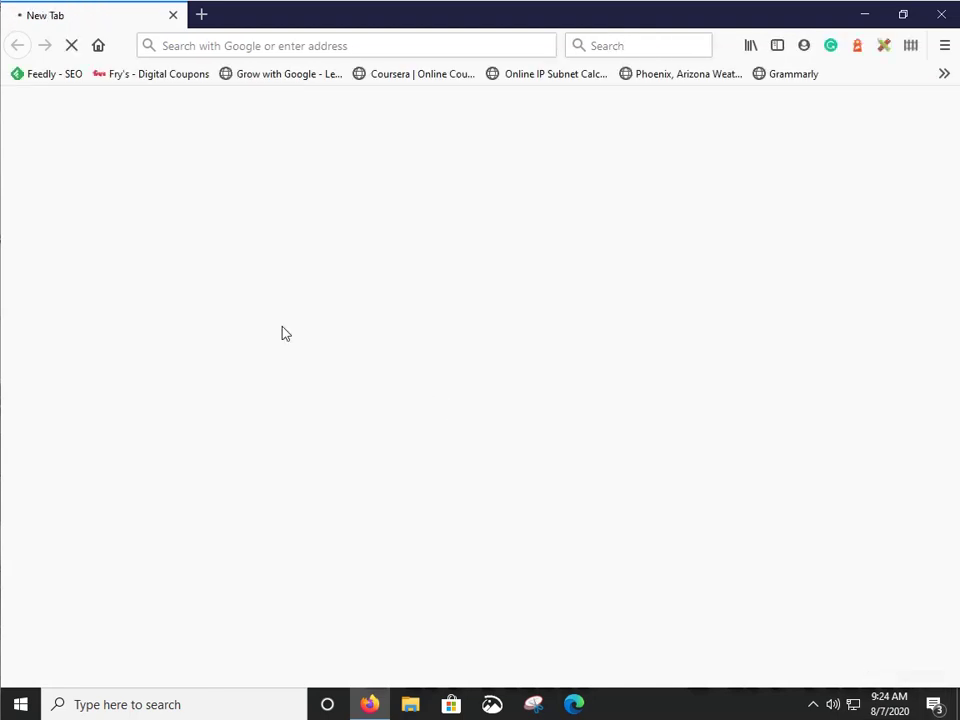
{"action": "left_click", "coordinate": [377, 44]}
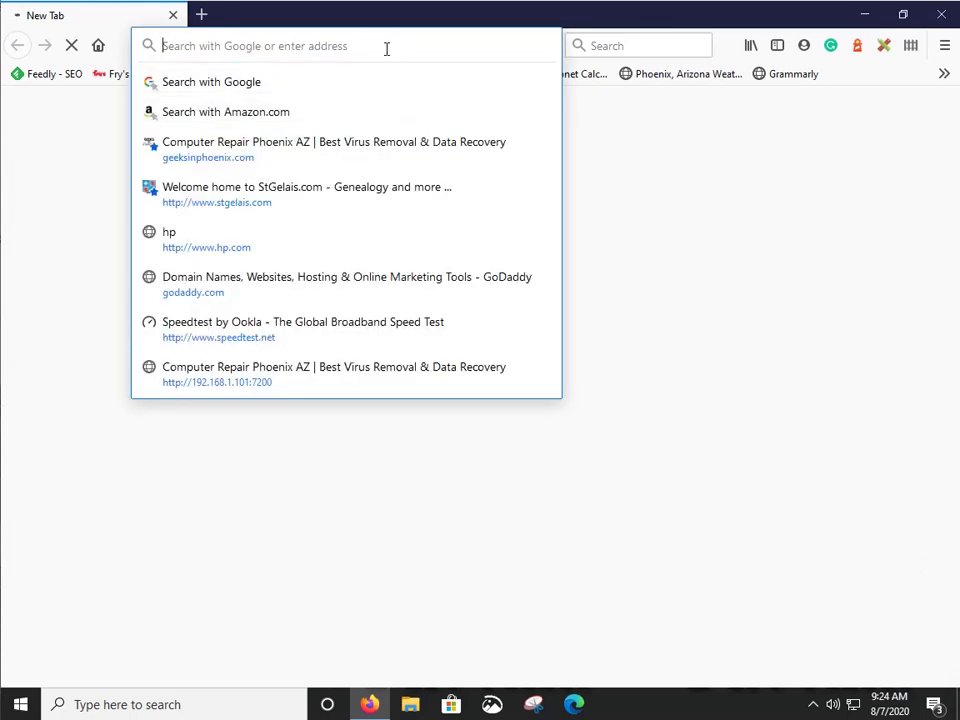
{"action": "type", "text": "https://www.geeksinphoenix.com/blog/post/2015/12/08/how-to-clean-up-and-reset-google-chrome.aspx"}
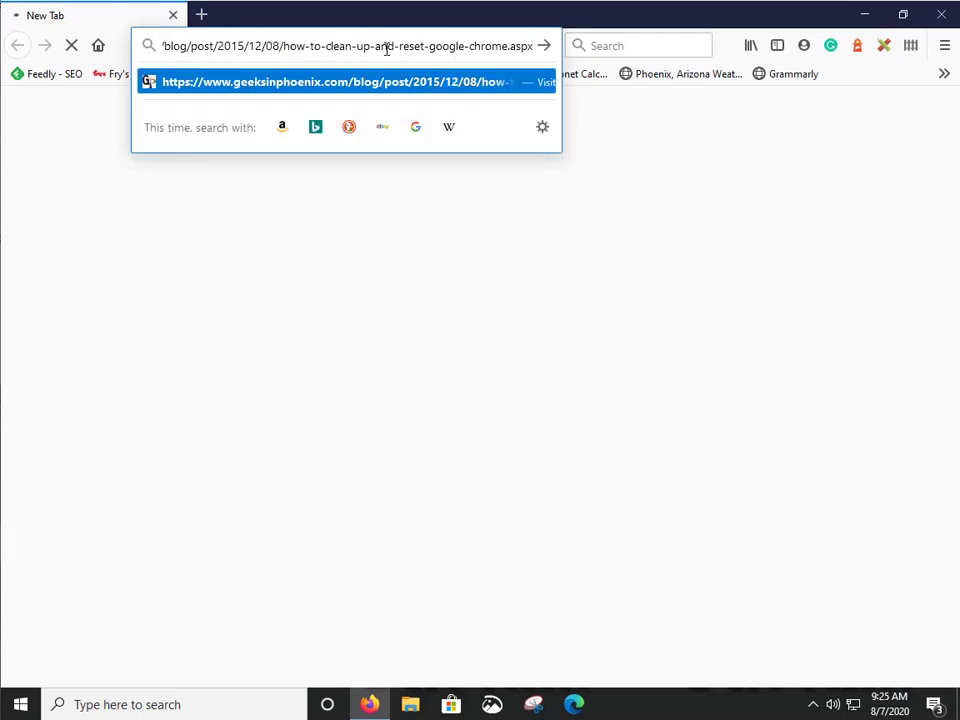
{"action": "key", "text": "Return"}
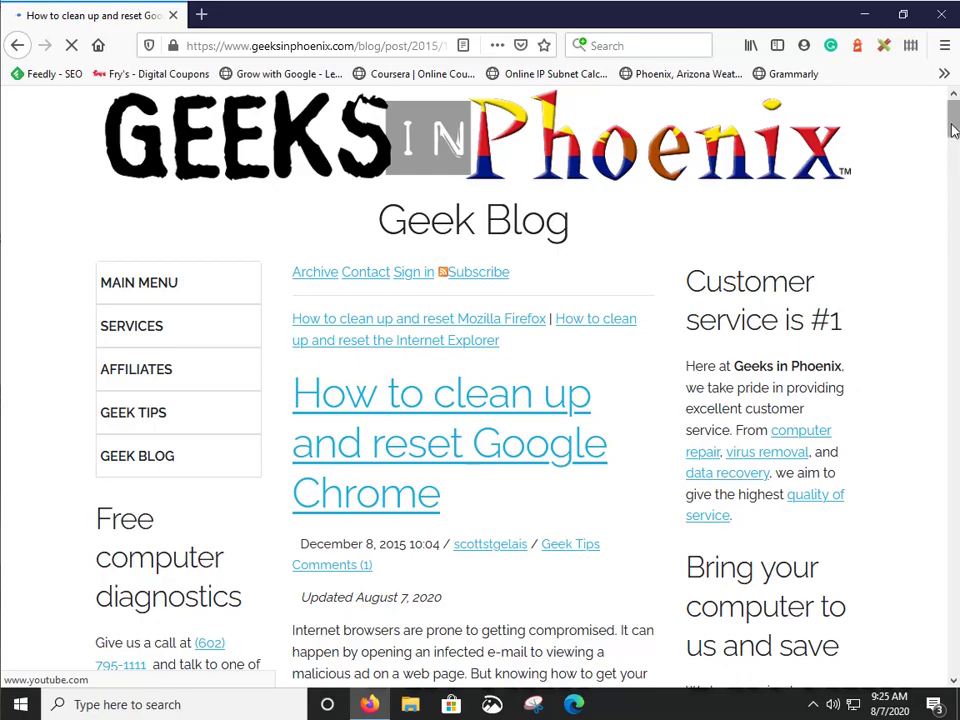
Step: Copy the path %userprofile%/AppData/Local/Google from the blog article's section on removing leftover Chrome files
{"action": "scroll", "coordinate": [948, 200], "scroll_direction": "down", "scroll_amount": 15}
{"action": "left_click_drag", "start_coordinate": [954, 231], "coordinate": [954, 553]}
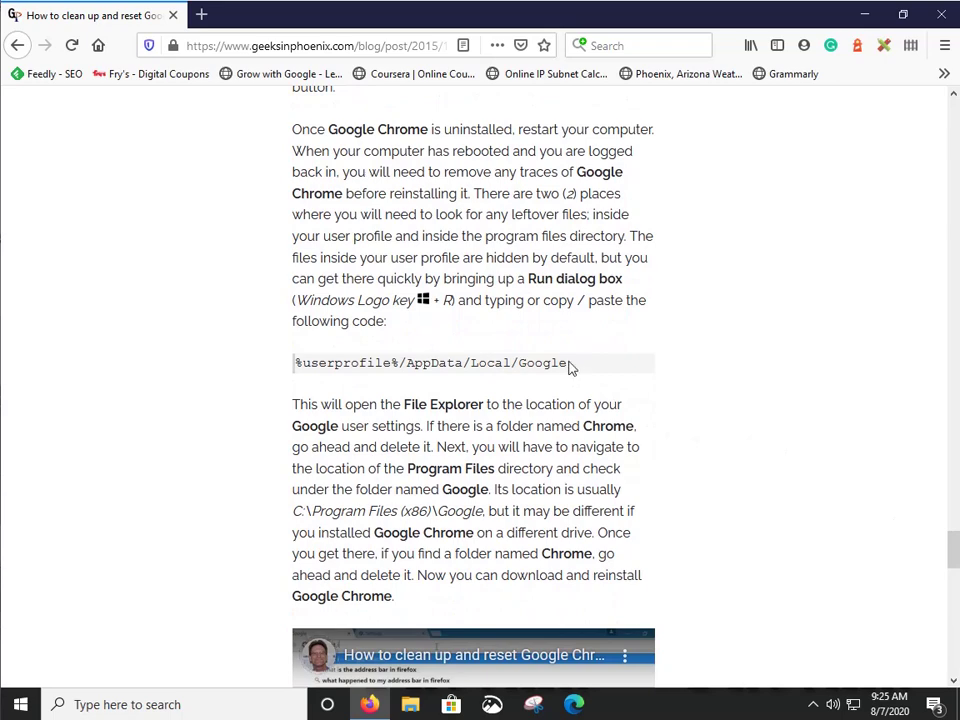
{"action": "left_click_drag", "start_coordinate": [577, 368], "coordinate": [297, 358]}
{"action": "key", "text": "ctrl+c"}
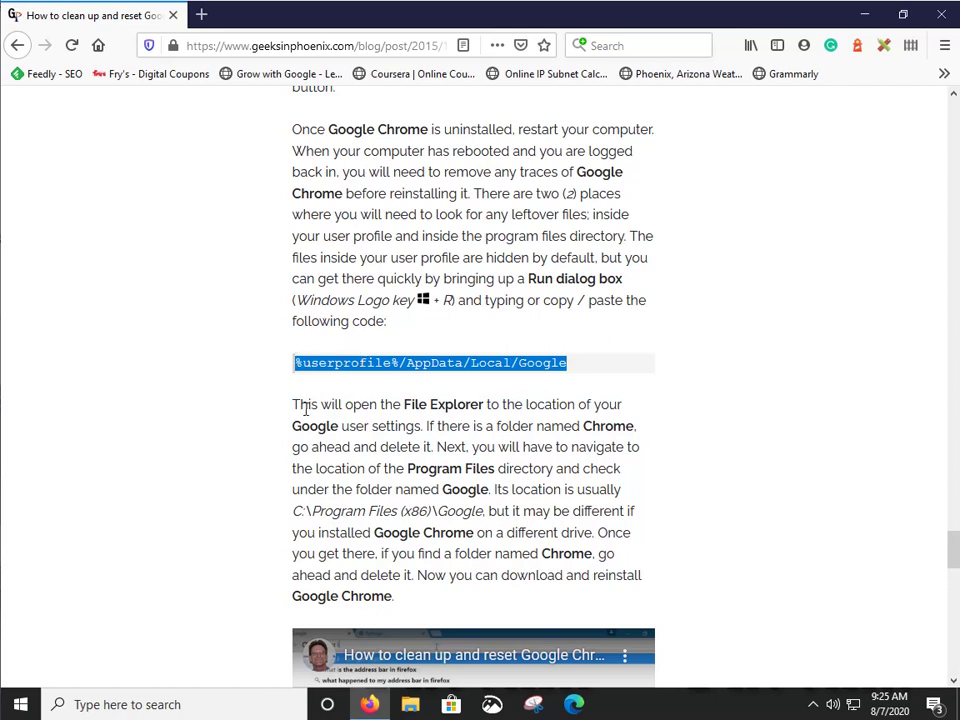
Step: Open the copied path %userprofile%/AppData/Local/Google through the Windows Run dialog and select the Chrome folder there
{"action": "right_click", "coordinate": [20, 708]}
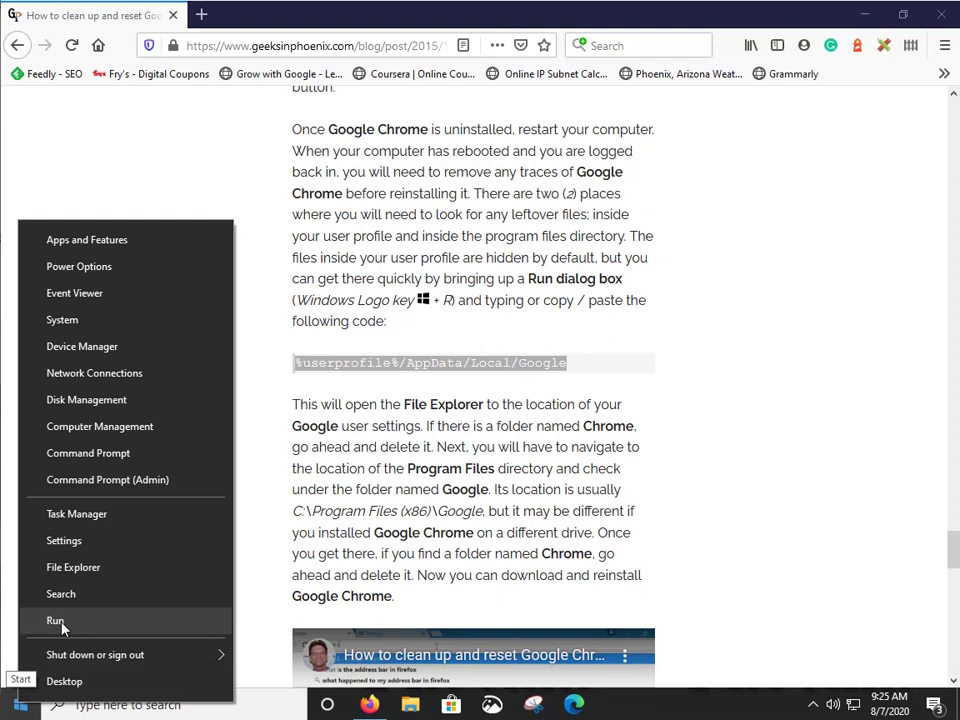
{"action": "left_click", "coordinate": [640, 690]}
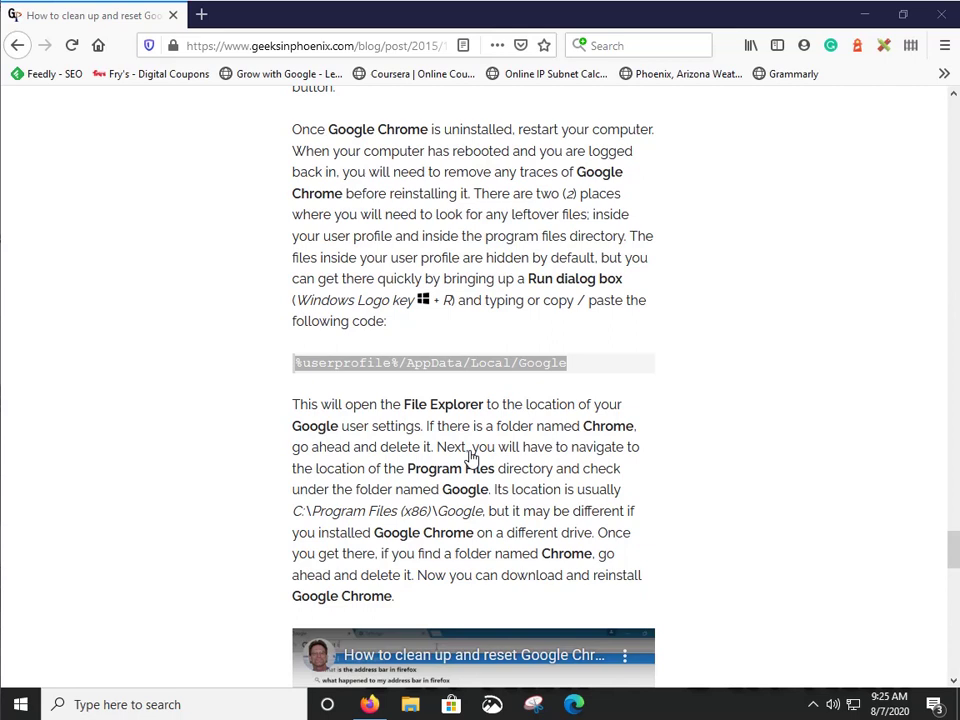
{"action": "key", "text": "super+r"}
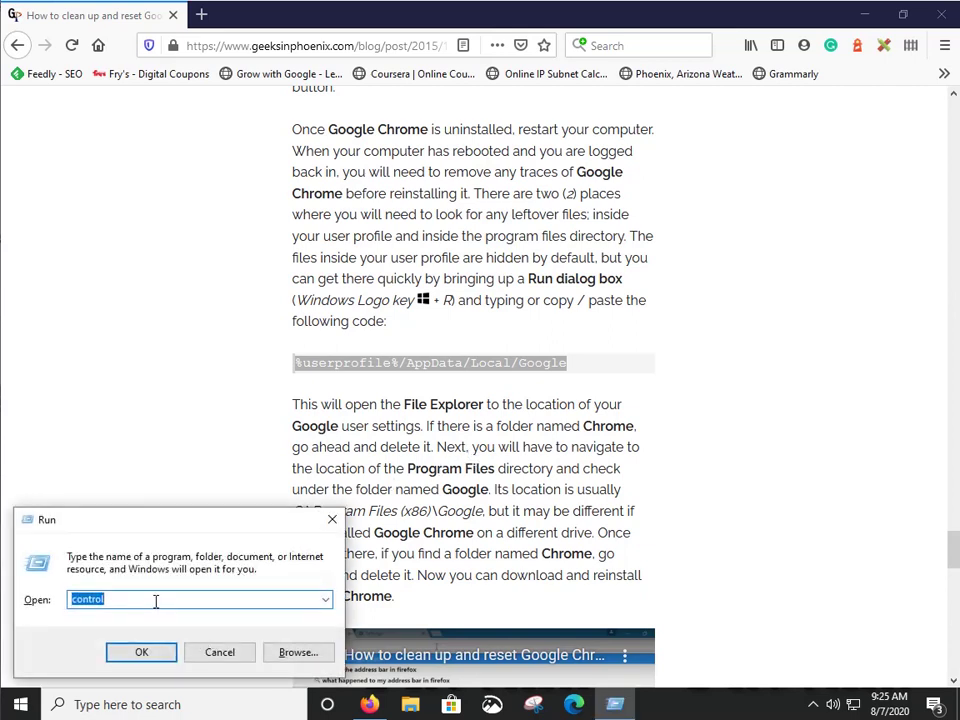
{"action": "key", "text": "ctrl+v"}
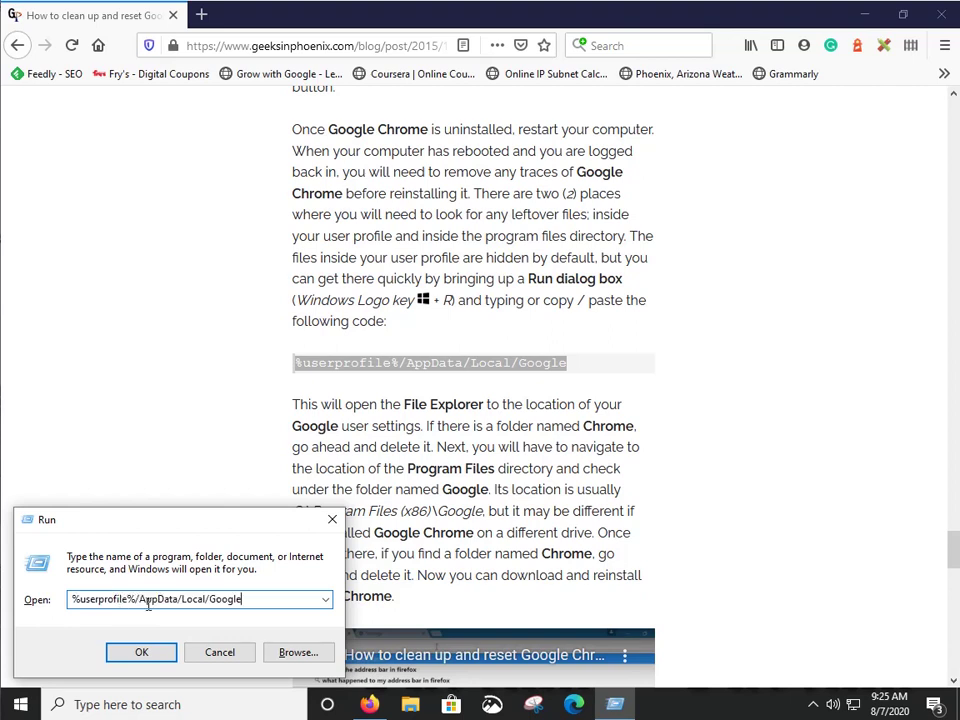
{"action": "left_click", "coordinate": [139, 656]}
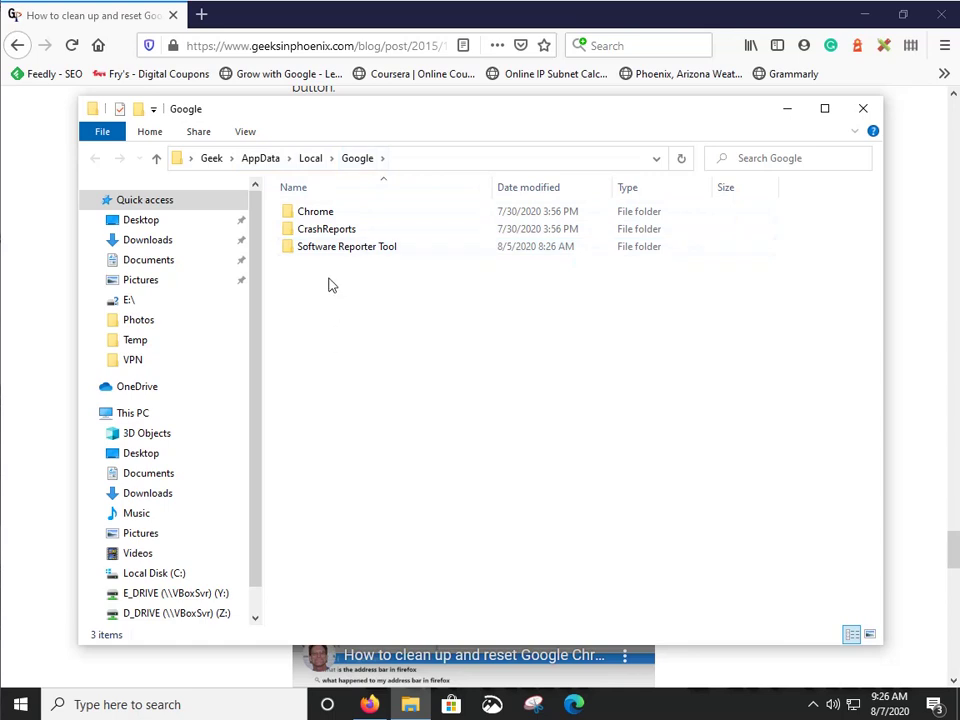
{"action": "left_click", "coordinate": [308, 218]}
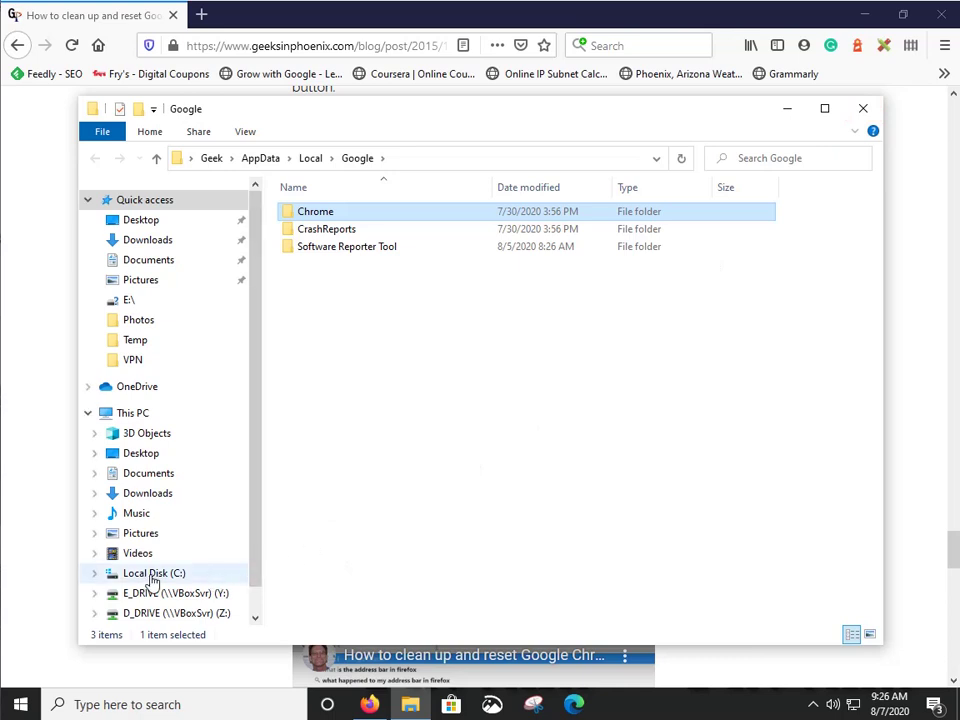
Step: Browse to C:\Program Files (x86)\Google, select the Chrome folder, and close File Explorer without deleting anything
{"action": "left_click", "coordinate": [122, 576]}
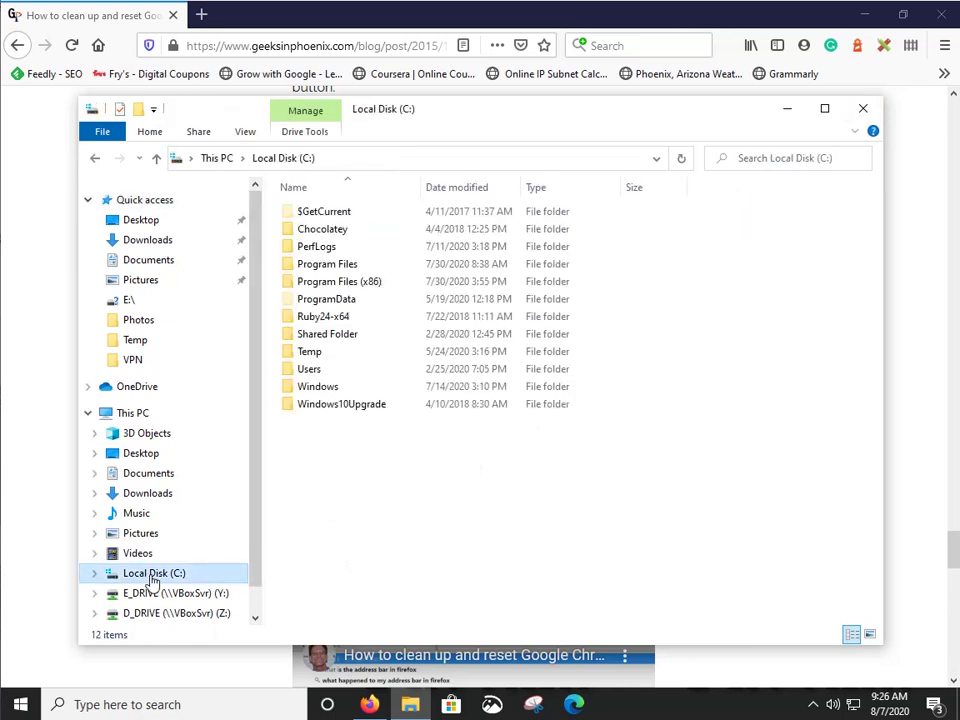
{"action": "double_click", "coordinate": [322, 288]}
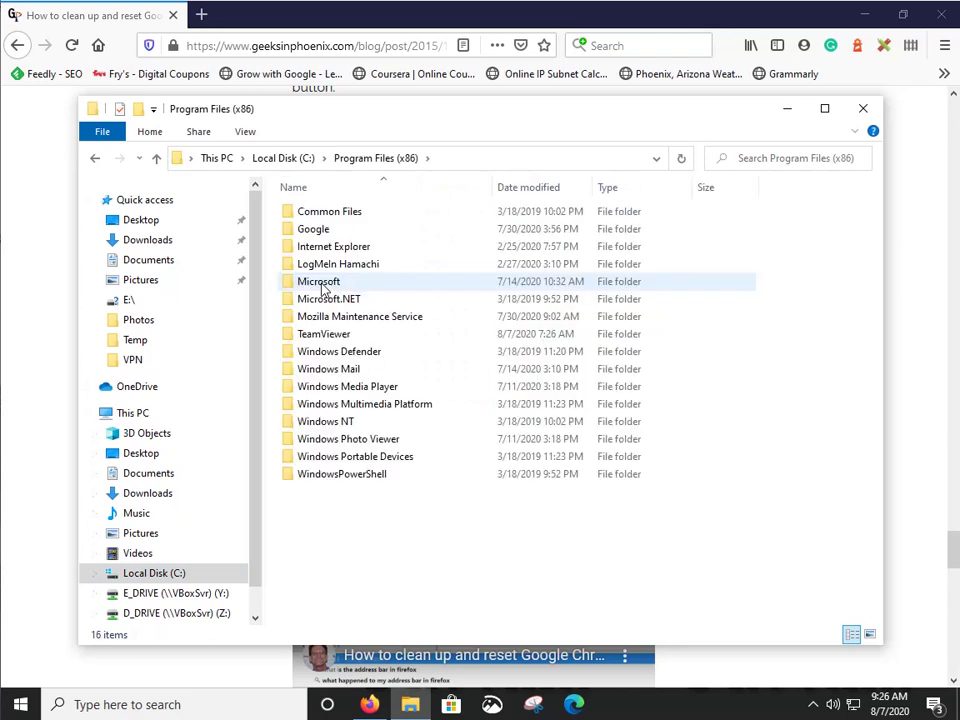
{"action": "double_click", "coordinate": [330, 229]}
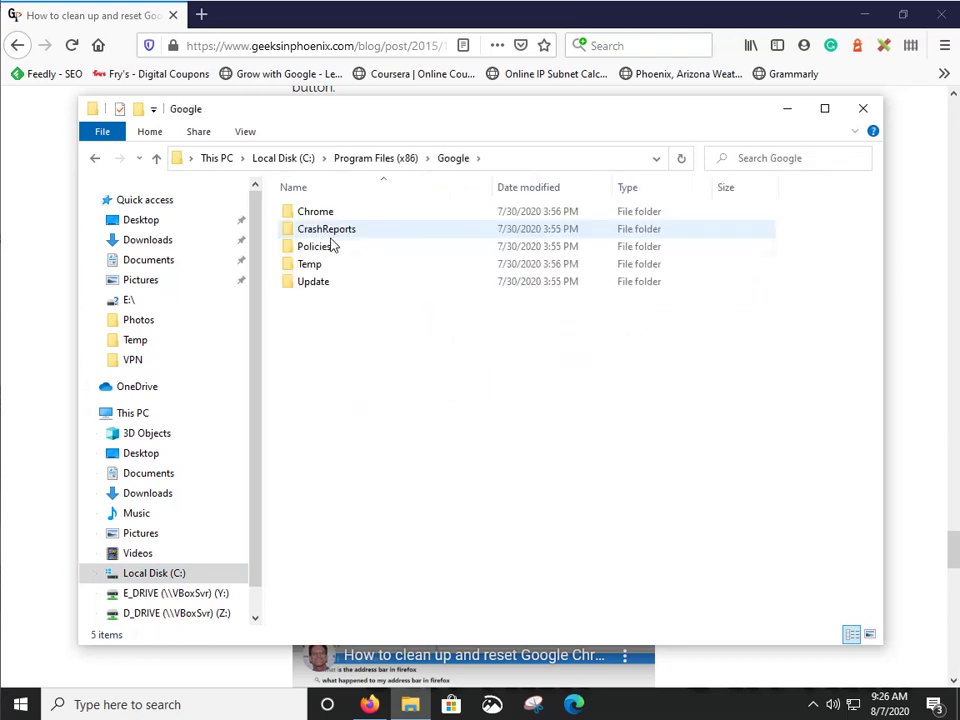
{"action": "left_click", "coordinate": [315, 212]}
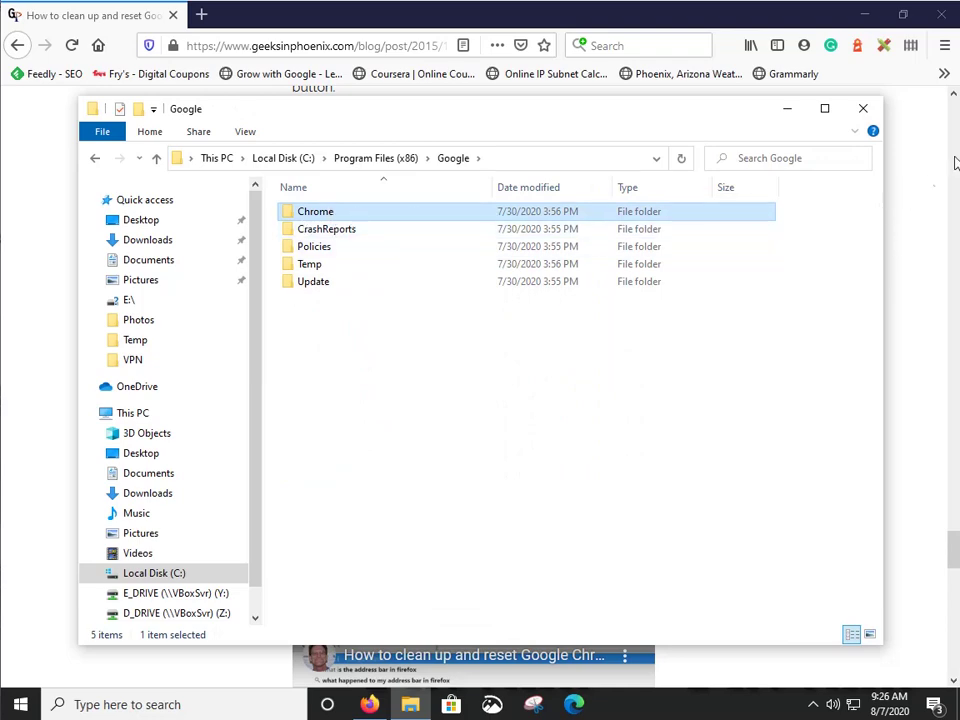
{"action": "left_click", "coordinate": [863, 110]}
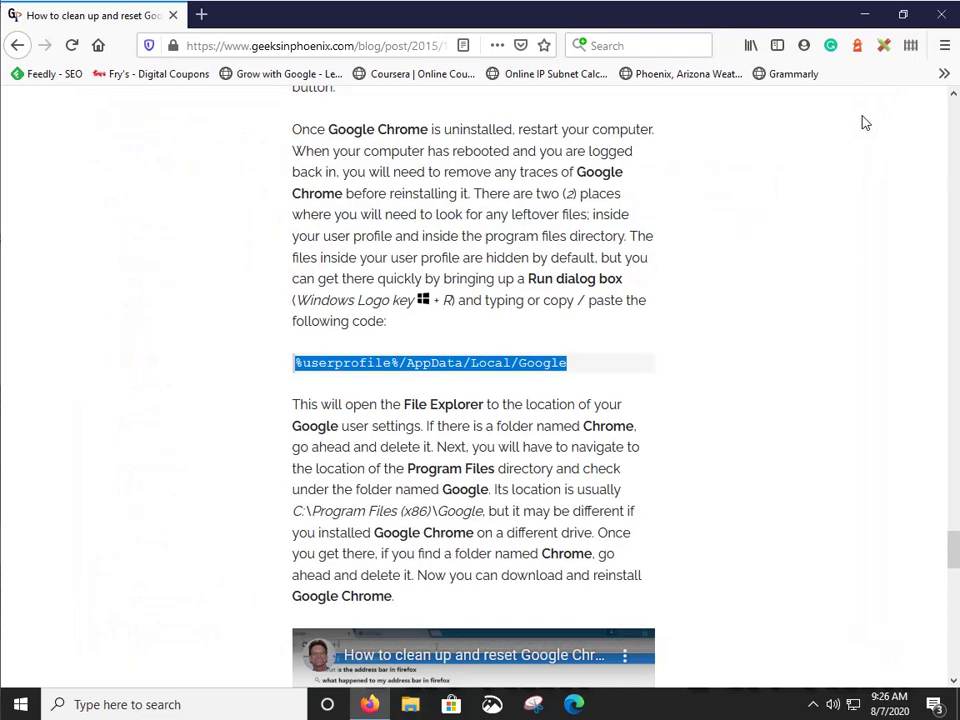
Step: Clear the text selection in the blog article and close Firefox
{"action": "left_click", "coordinate": [656, 394]}
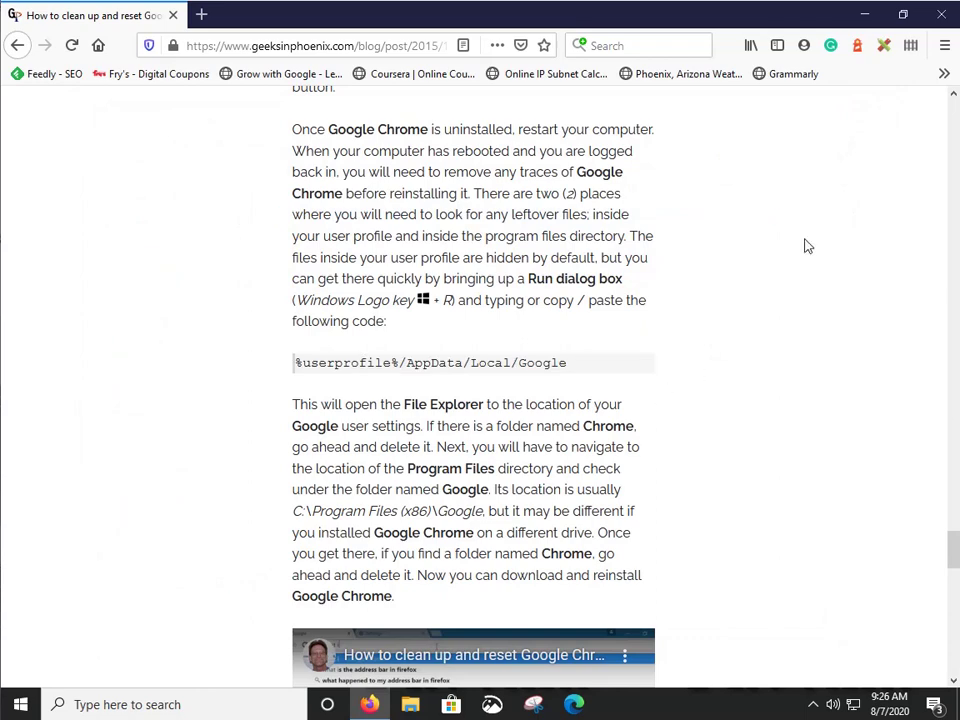
{"action": "left_click", "coordinate": [943, 15]}
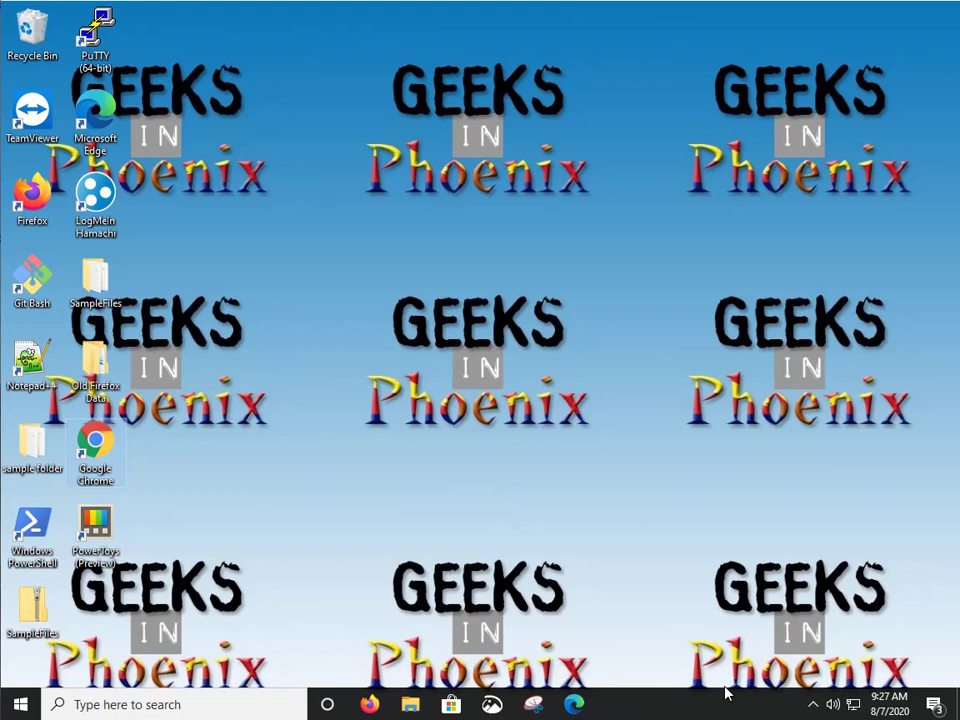
{"action": "mouse_move", "coordinate": [888, 703]}
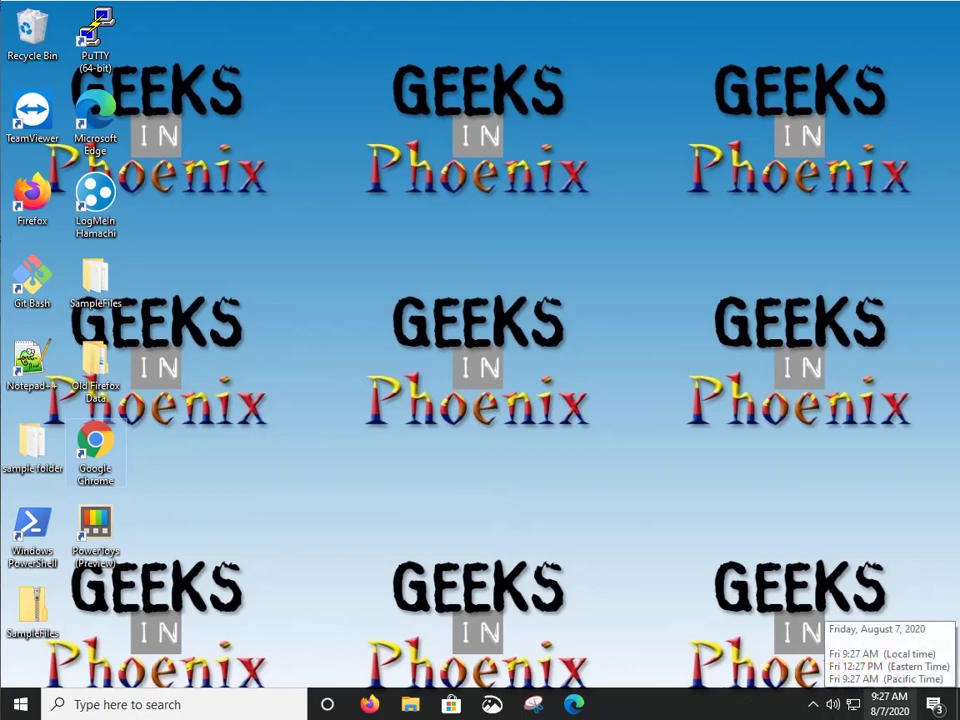